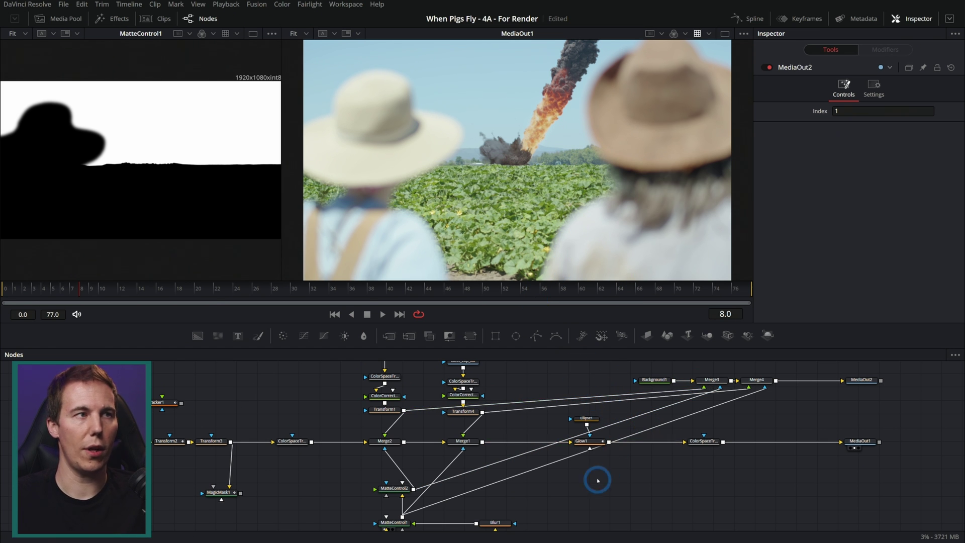
Step: Turn Workspace > Show Page Navigation on, then off again
left_click(346, 4)
left_click(362, 37)
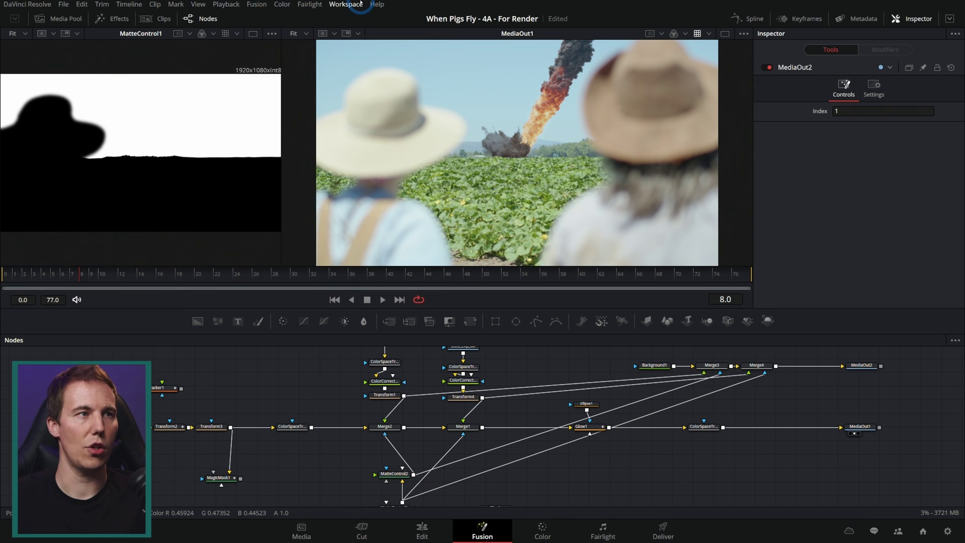
left_click(360, 4)
left_click(362, 37)
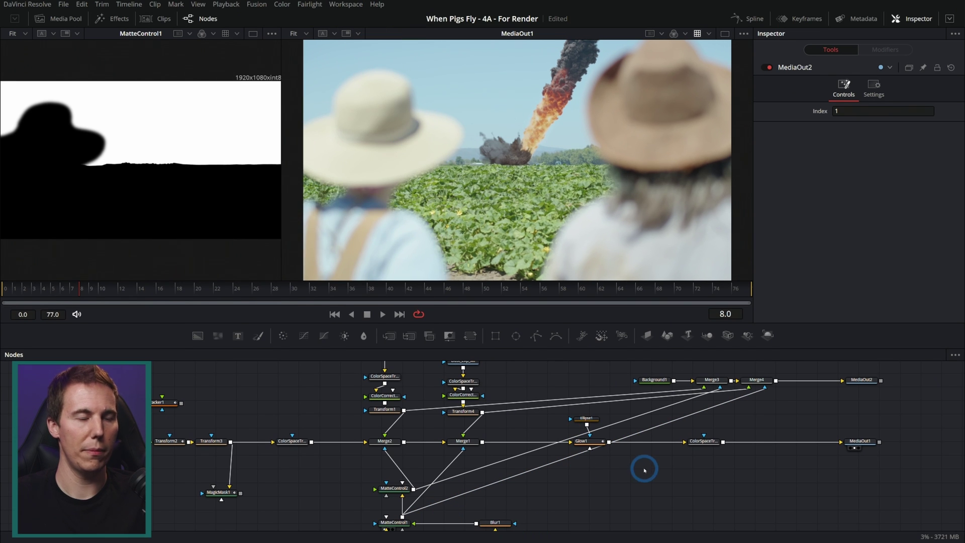
Step: Scrub the time ruler forward to frame 23, where the smoke column rises
left_click(99, 290)
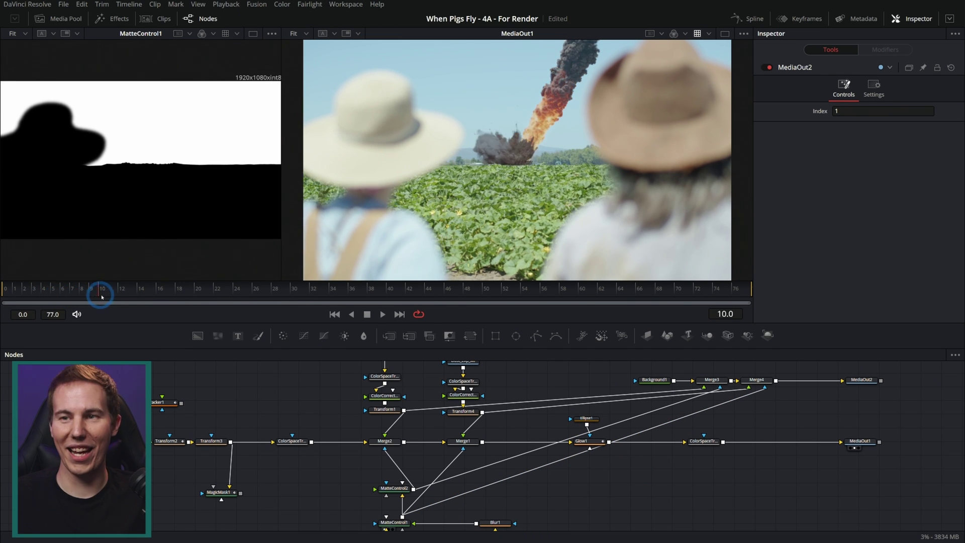
left_click_drag(105, 297, 220, 299)
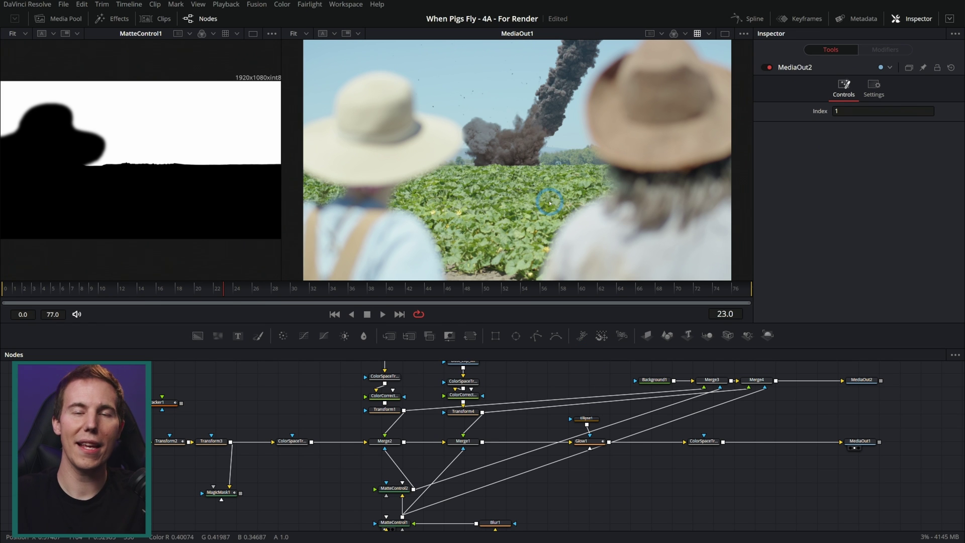
left_click_drag(549, 412, 544, 383)
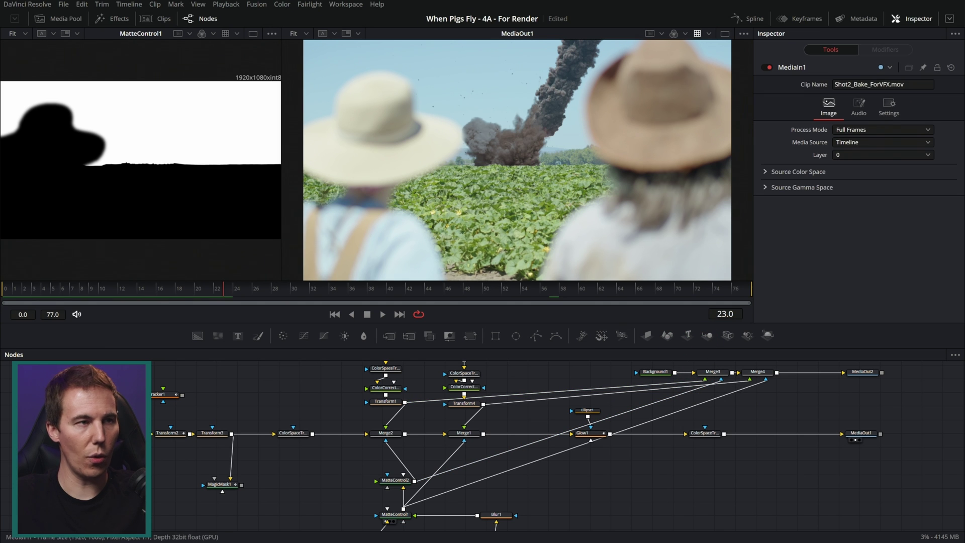
Step: View MediaIn1 through the Blackmagic Design > Blackmagic Gen 5 Film to Video viewer LUT
left_click(616, 214)
left_click(697, 34)
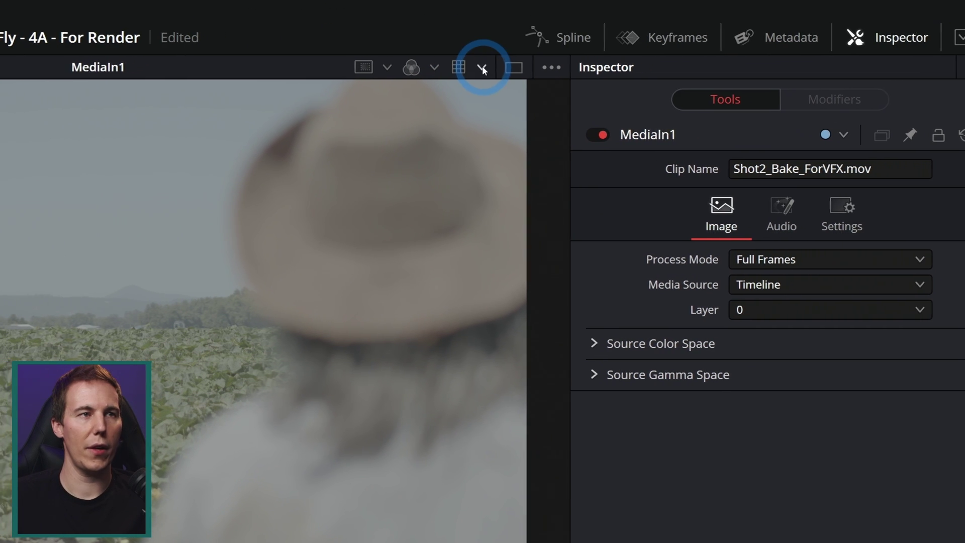
left_click(499, 66)
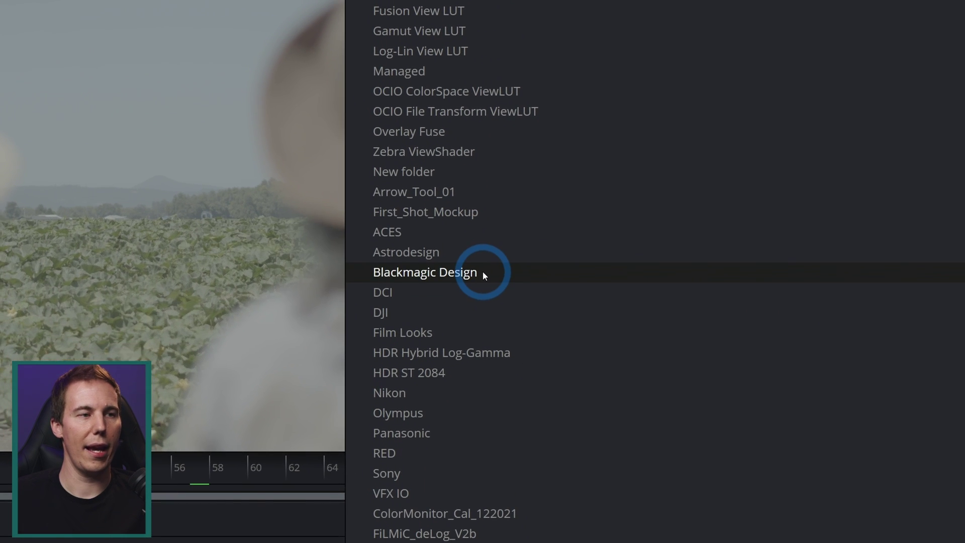
mouse_move(491, 293)
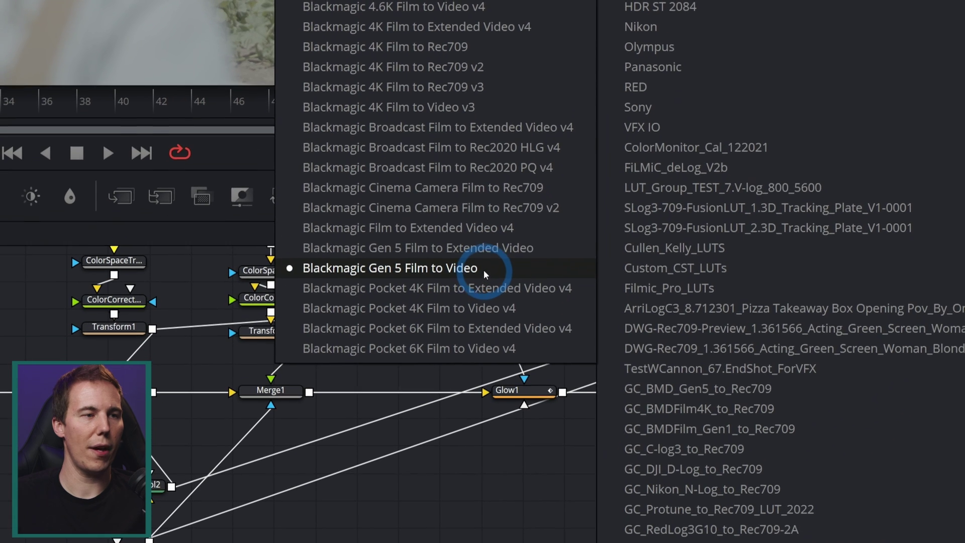
left_click(483, 270)
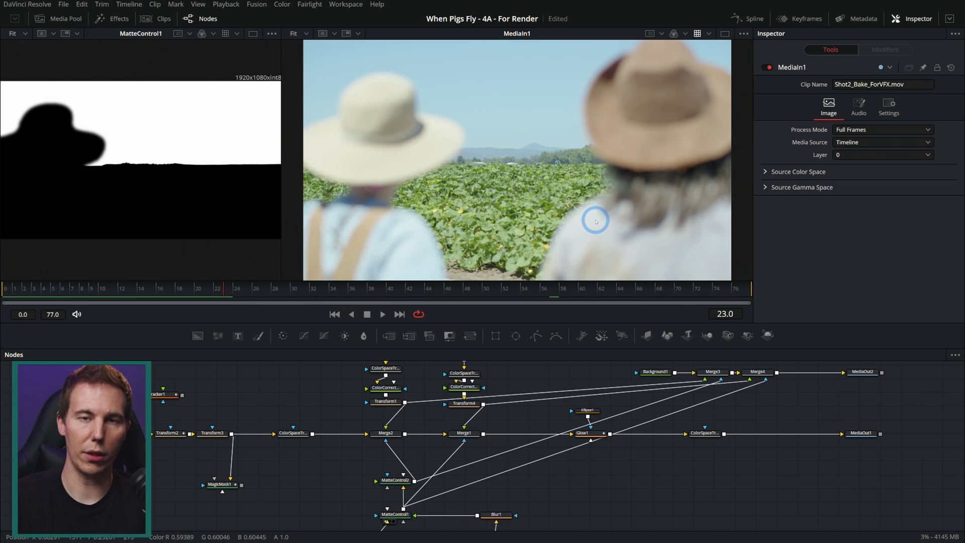
Step: Show MediaOut1, check its View LUT list, and add a ColorCurves1 node to the comp
left_click(697, 34)
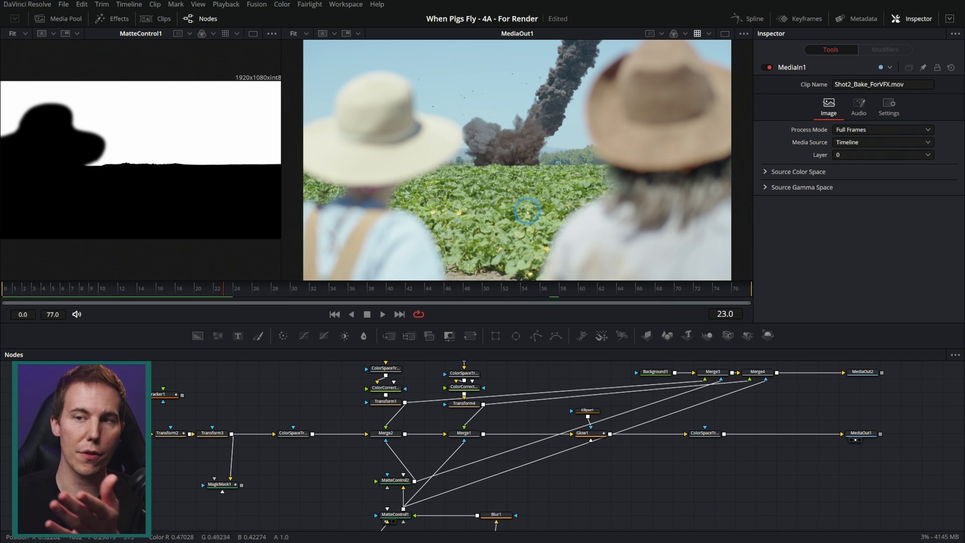
left_click(685, 33)
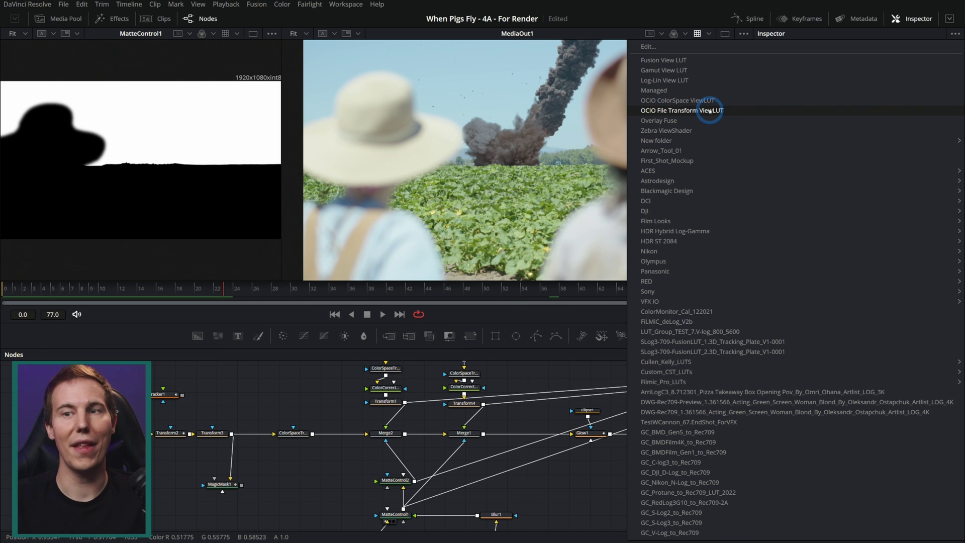
left_click(709, 111)
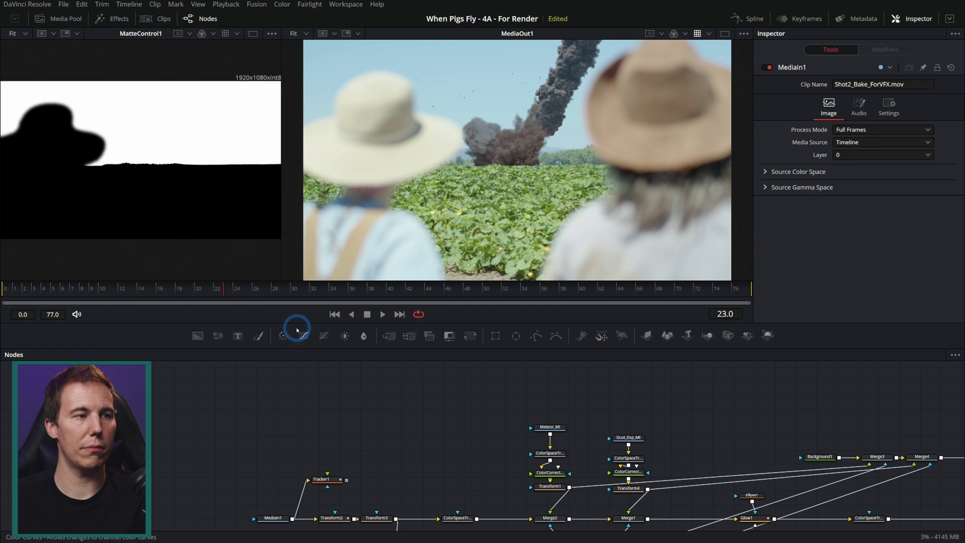
left_click_drag(304, 336, 375, 409)
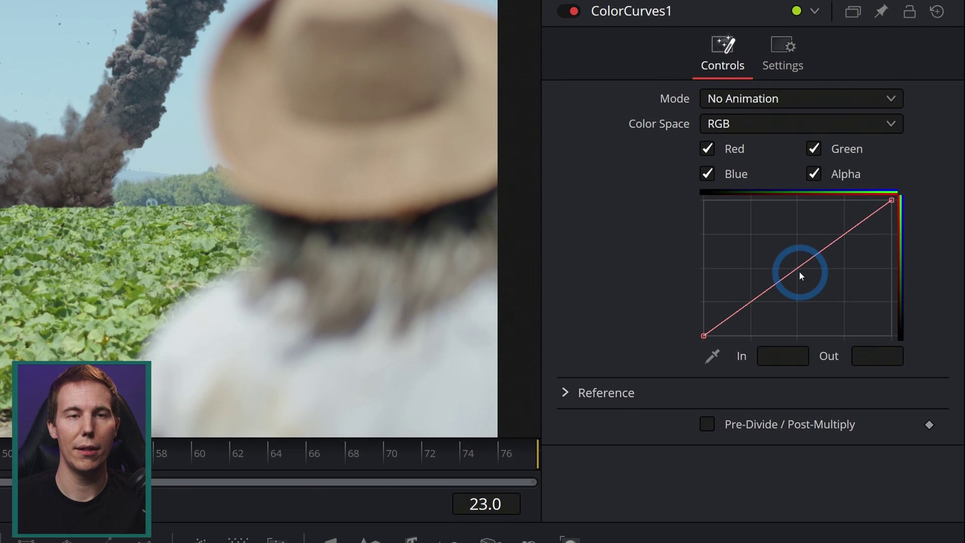
Step: Shape ColorCurves1 by lifting the midtones and pulling down the highlights and white point
left_click(801, 272)
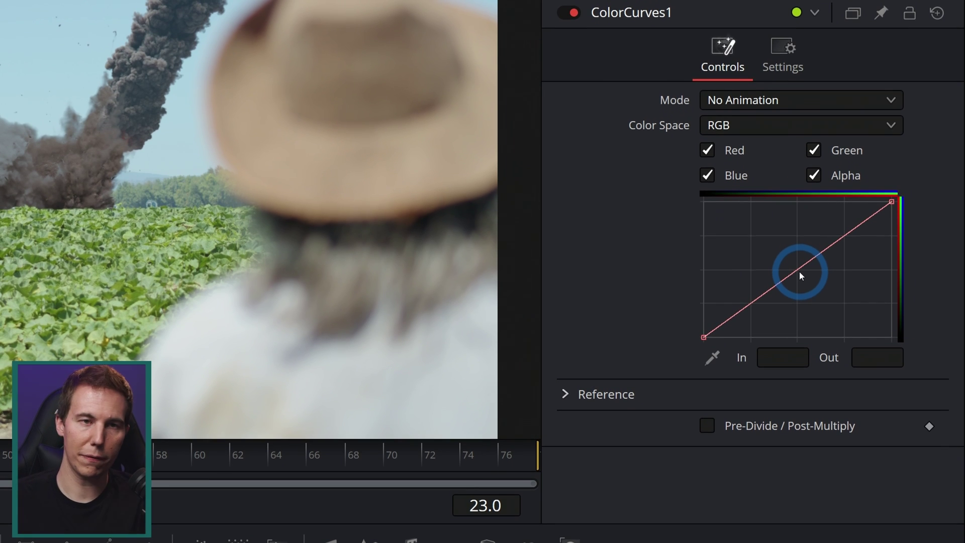
left_click_drag(800, 272, 779, 264)
mouse_move(892, 211)
left_mouse_down()
mouse_move(864, 222)
mouse_move(897, 215)
mouse_move(898, 226)
left_mouse_up()
left_click_drag(898, 280, 904, 297)
left_click(821, 308)
left_click(758, 345)
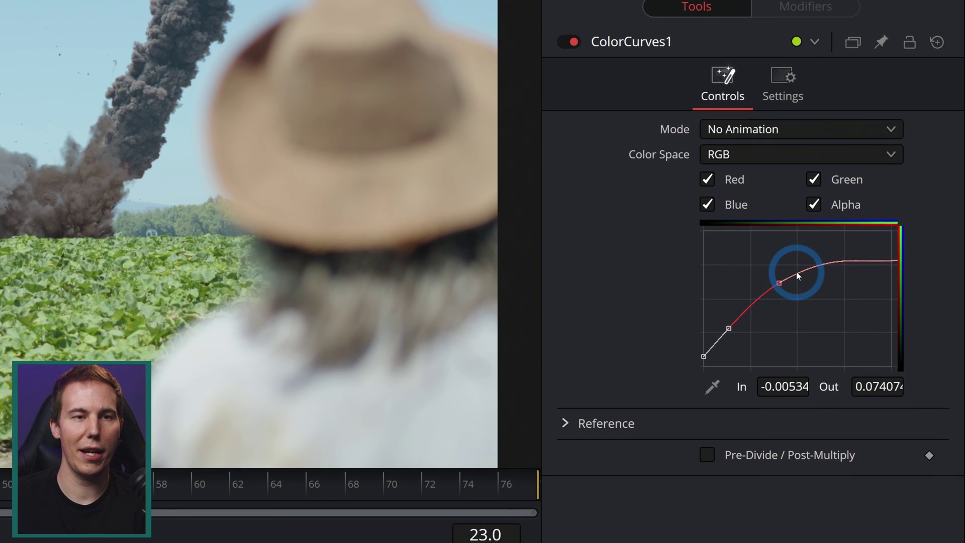
Step: Add a highlight roll-off point, then delete the extra points and reset the curve straight
left_click(797, 272)
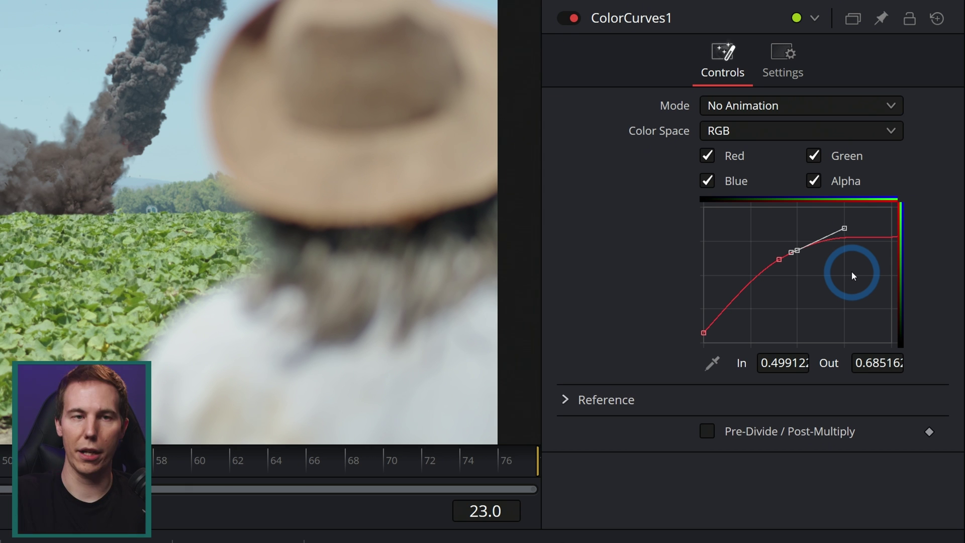
key("Delete")
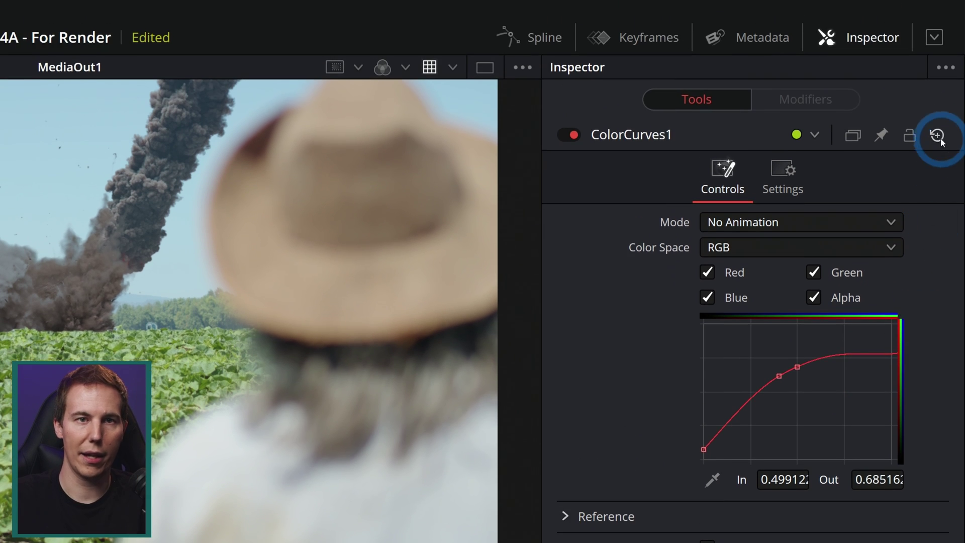
left_click(937, 35)
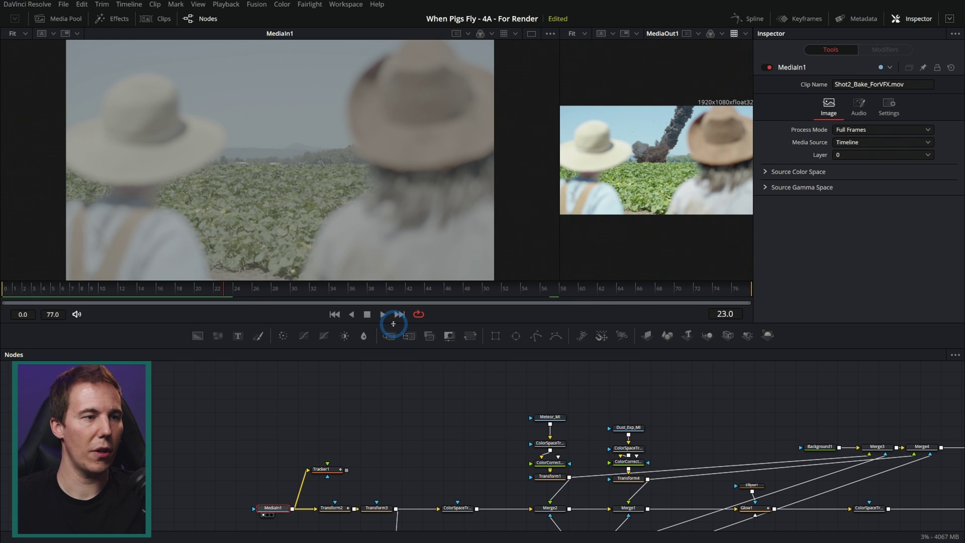
Step: Enlarge the viewers and view the first ColorSpaceTransform node's result
left_click_drag(393, 323, 398, 415)
left_click_drag(442, 515, 360, 422)
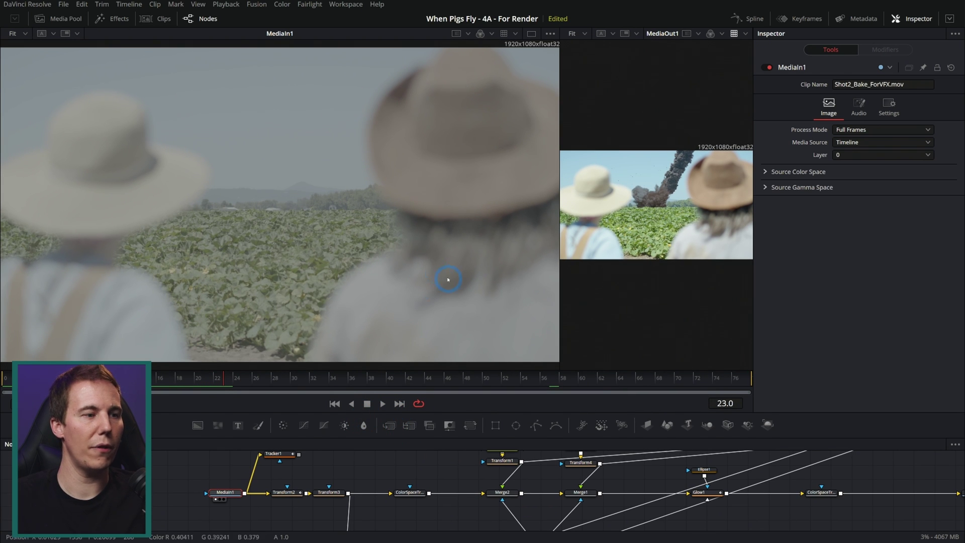
left_click(410, 493)
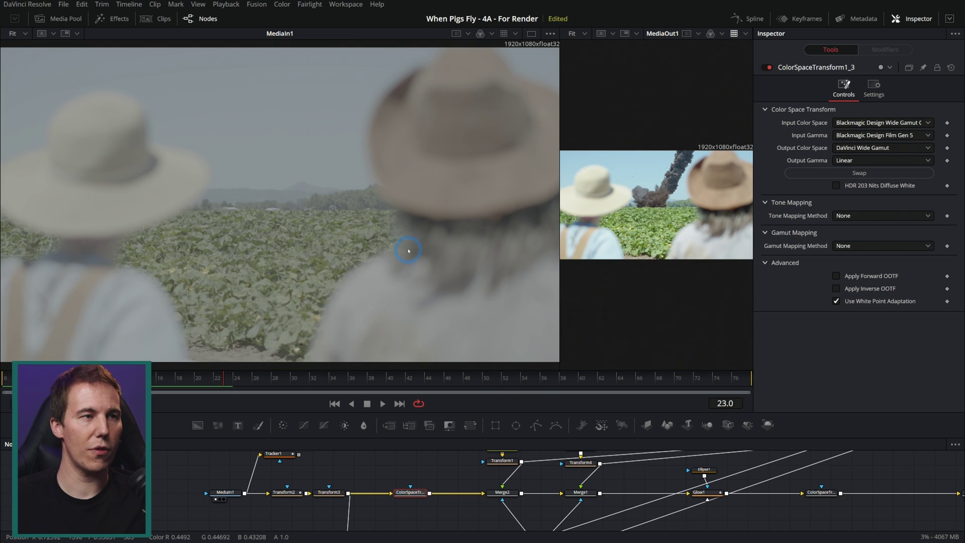
key("1")
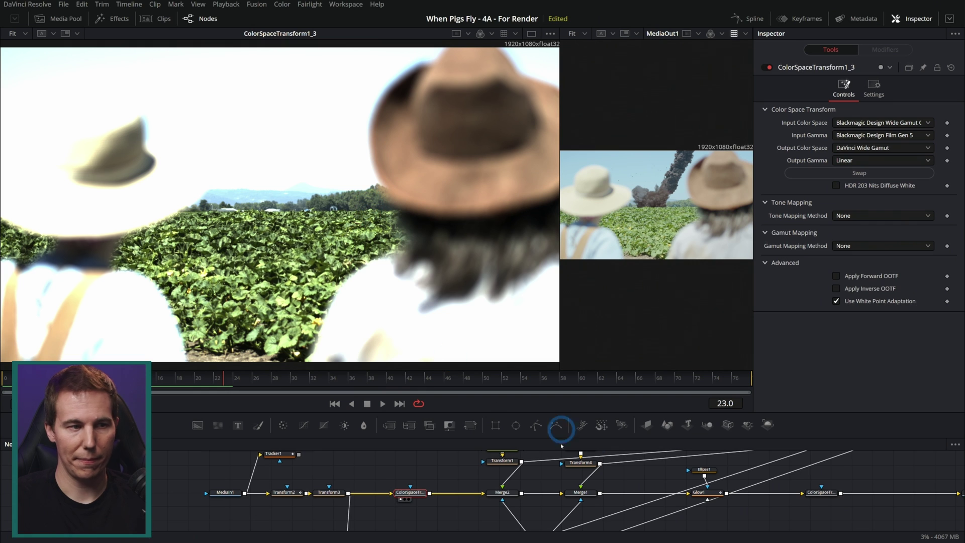
Step: Load ColorSpaceTransform1_1 into the left viewer and widen the MediaOut1 viewer
scroll(553, 453, "right", 5)
left_click(551, 481)
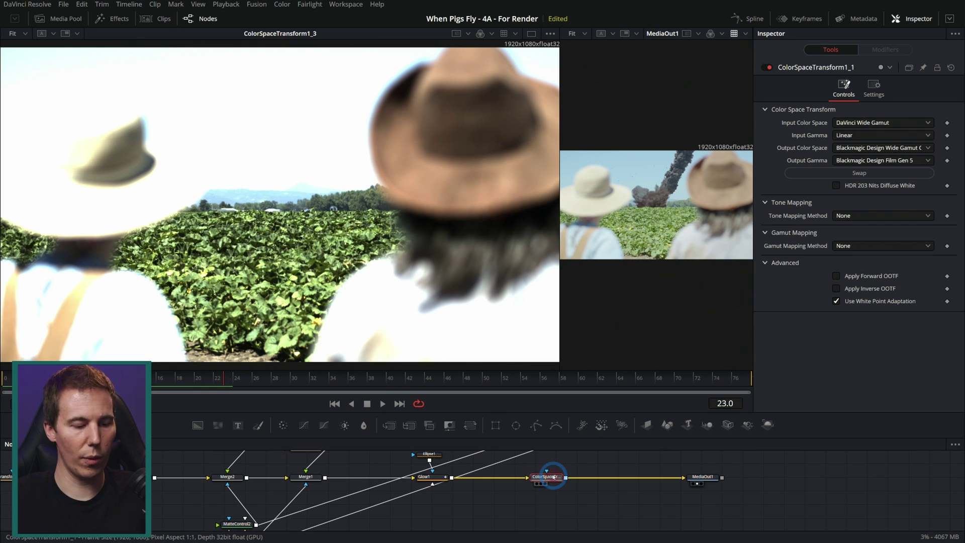
left_click_drag(553, 477, 409, 280)
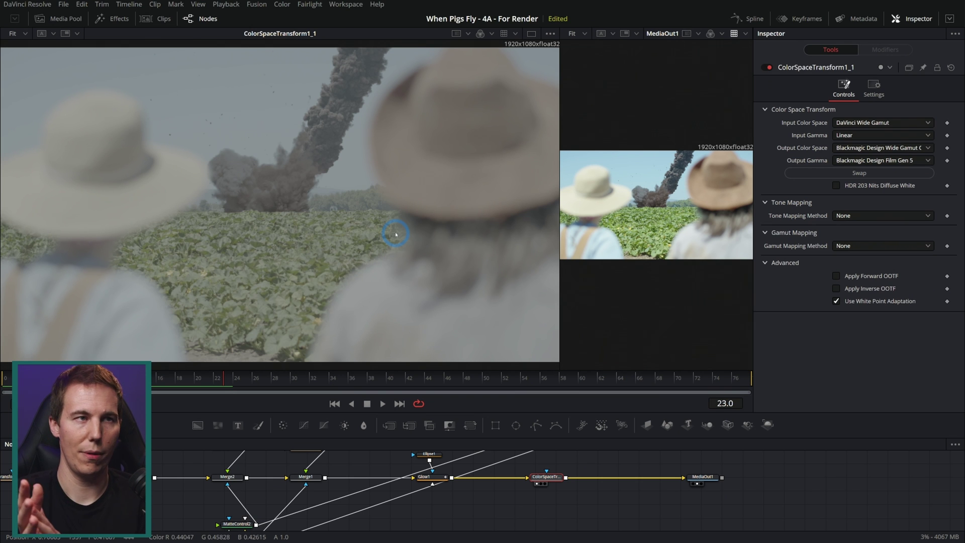
left_click_drag(560, 201, 261, 201)
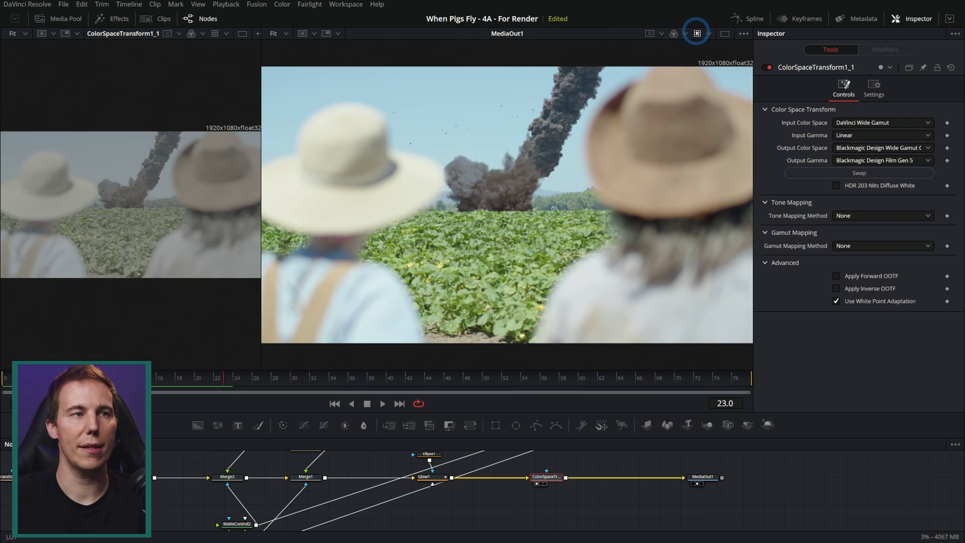
Step: Select both ColorSpaceTransform nodes and toggle their bypass with Ctrl+P to compare the smoke
left_click(698, 33)
left_click_drag(573, 440, 703, 458)
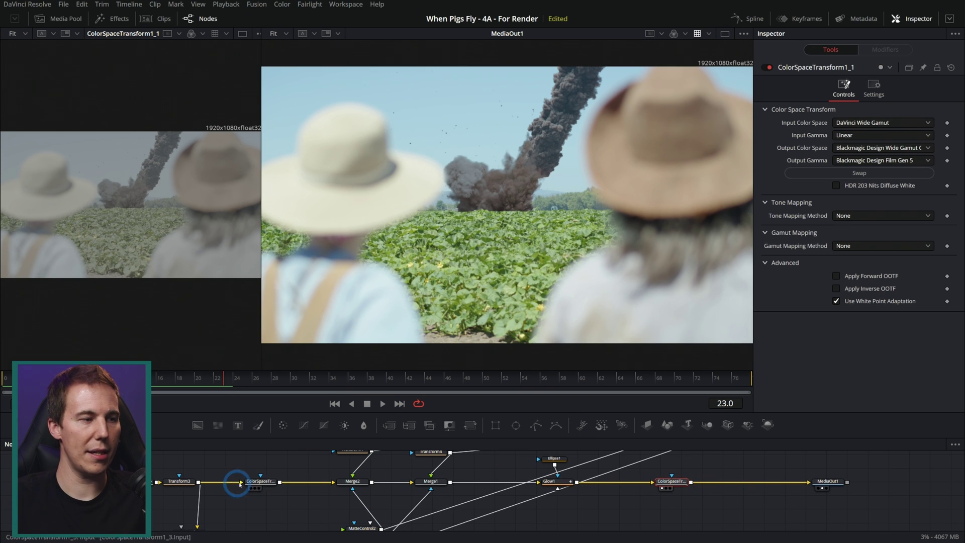
left_click(267, 481, "ctrl")
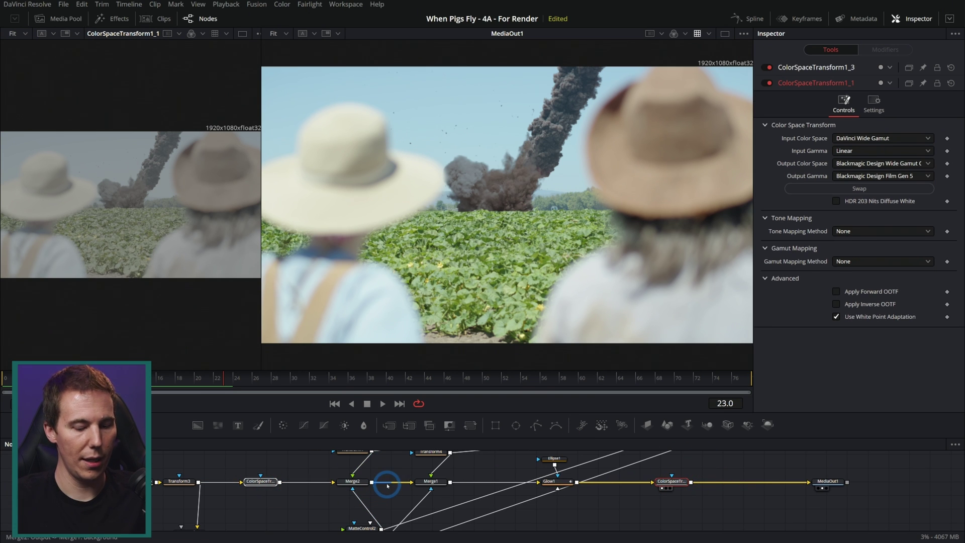
key("ctrl+p")
key("ctrl+p")
key("ctrl+p")
key("ctrl+p")
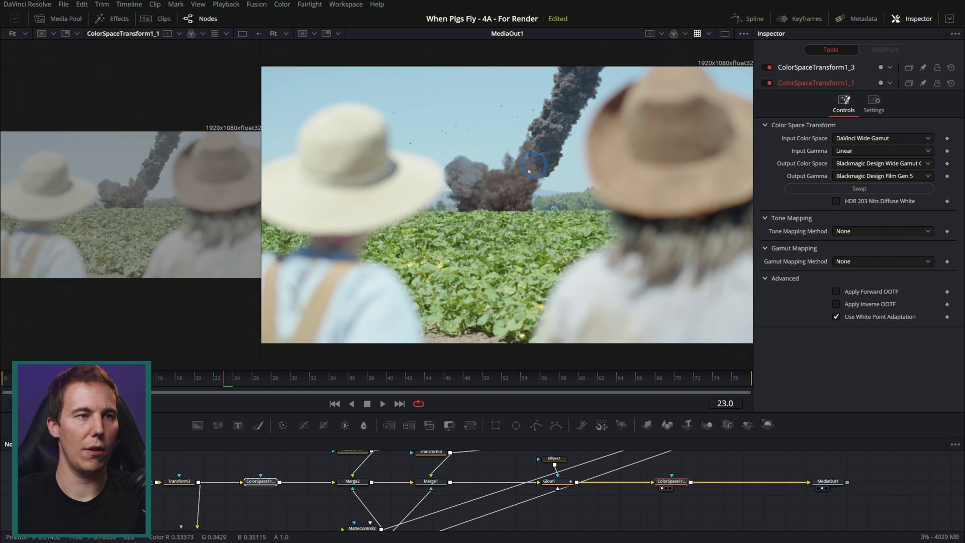
key("ctrl+p")
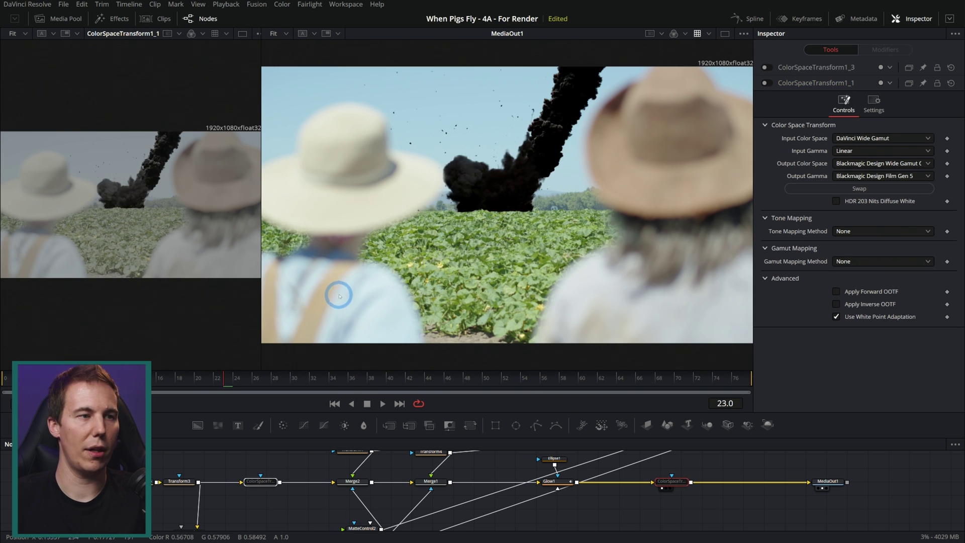
key("ctrl+p")
key("ctrl+p")
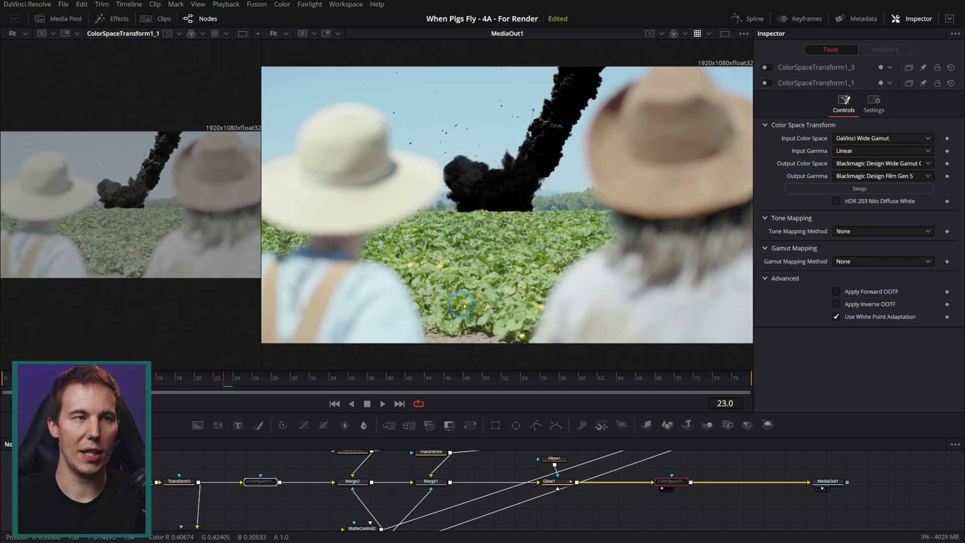
key("ctrl+p")
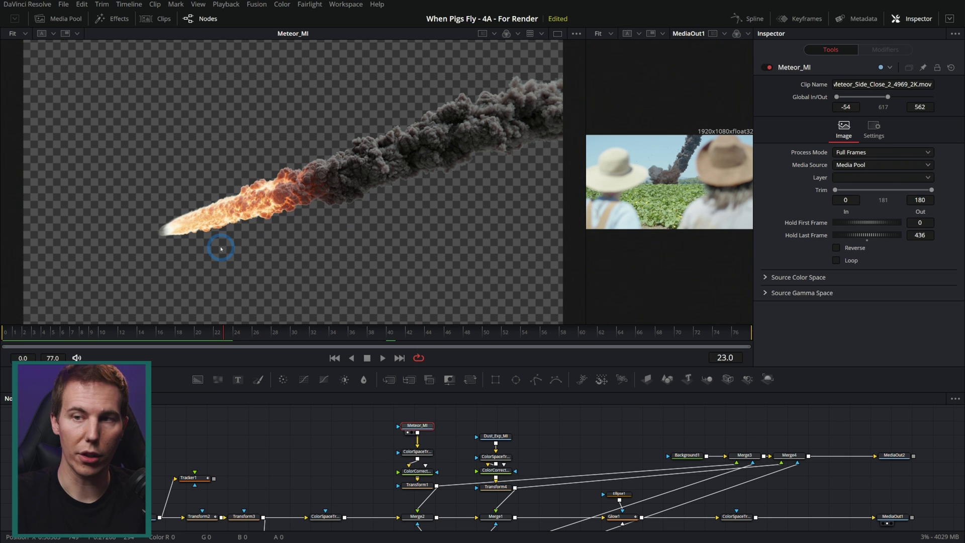
Step: View the meteor's ColorSpaceTransform result, then load ColorSpaceTransform1_1 into the left viewer
left_click(418, 451)
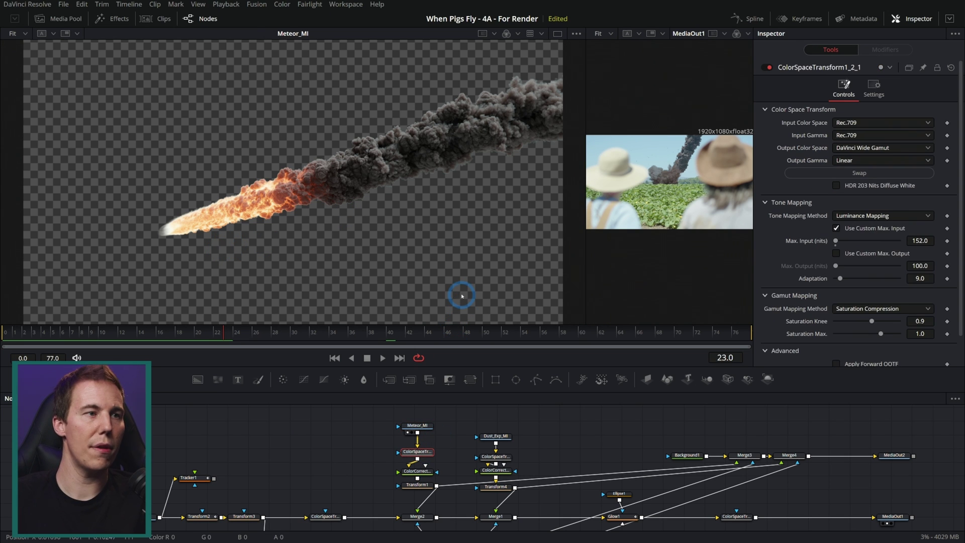
key("1")
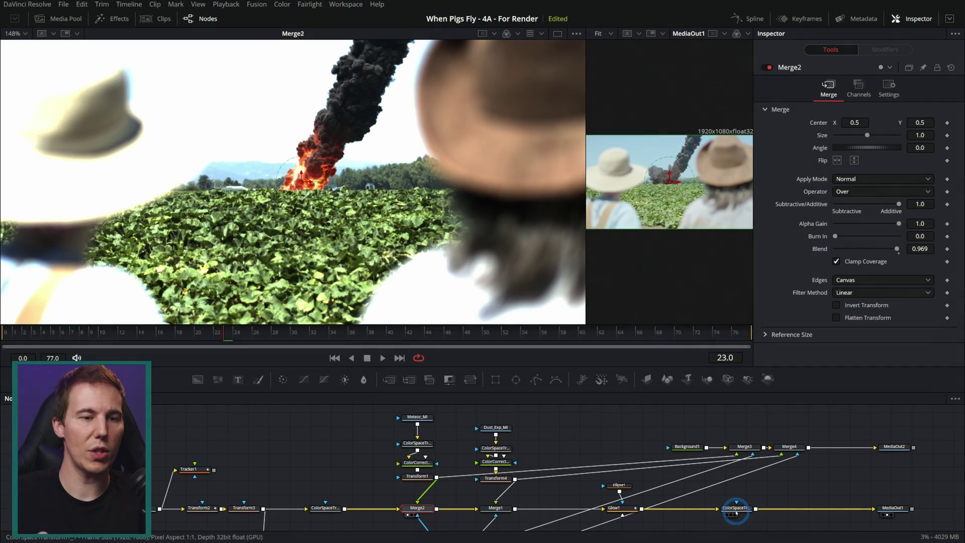
left_click_drag(736, 510, 520, 280)
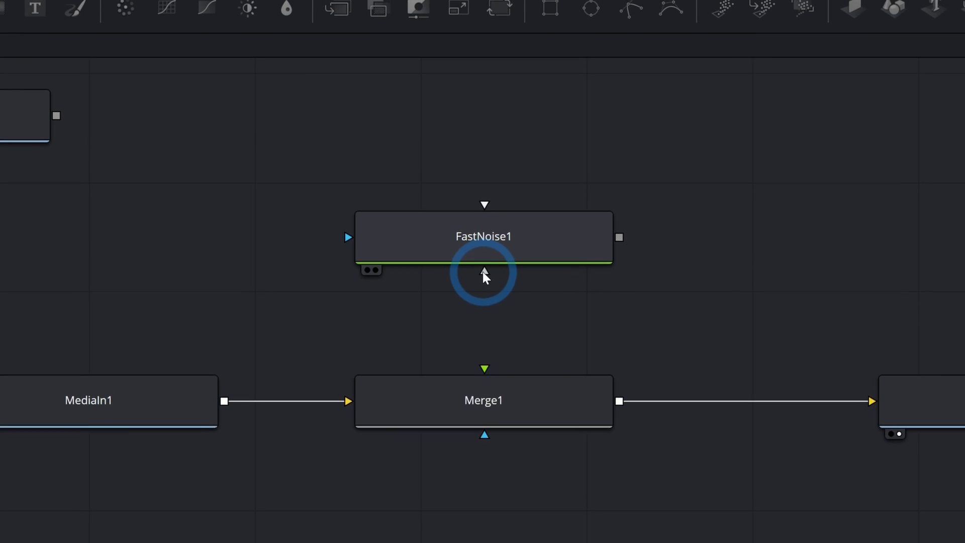
Step: Connect FastNoise1's output to Merge1's foreground input over MediaIn1
left_click_drag(483, 273, 484, 353)
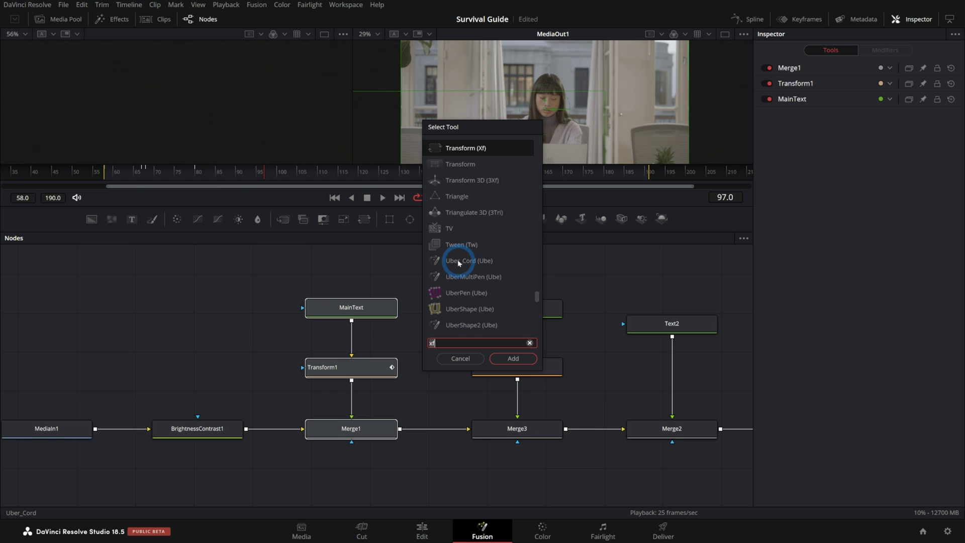
type("und")
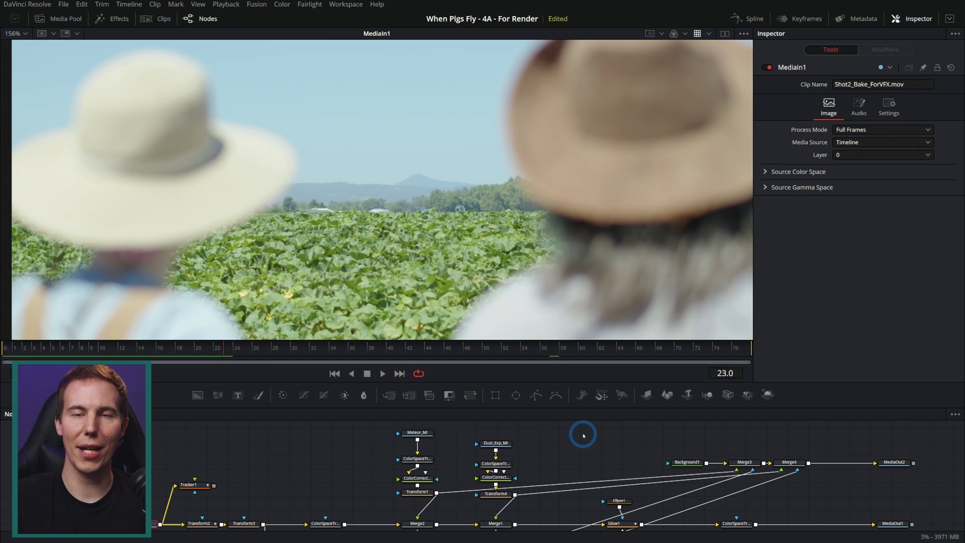
Step: Zoom into the background plate and play the shot to watch its motion, then stop
key("ctrl+equal")
key("space")
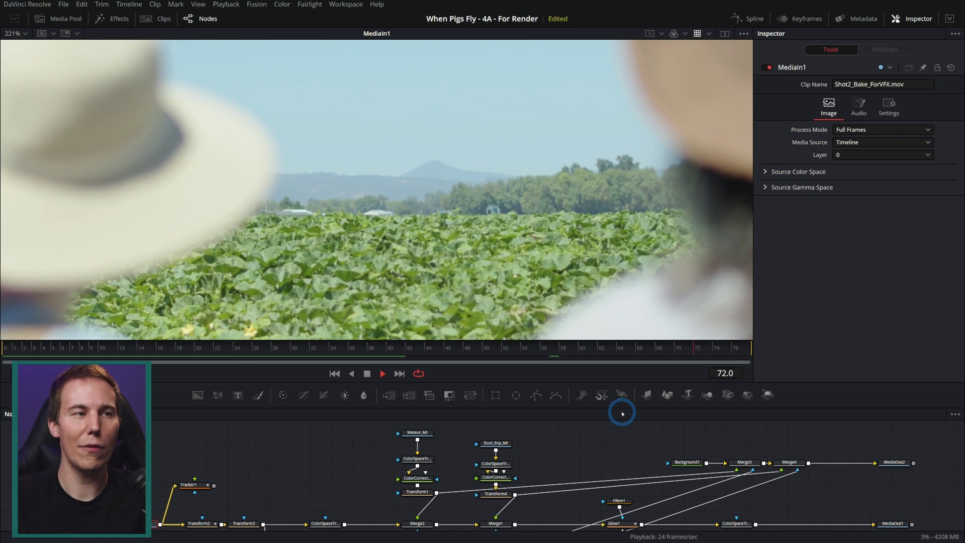
scroll(410, 211, "up", 8)
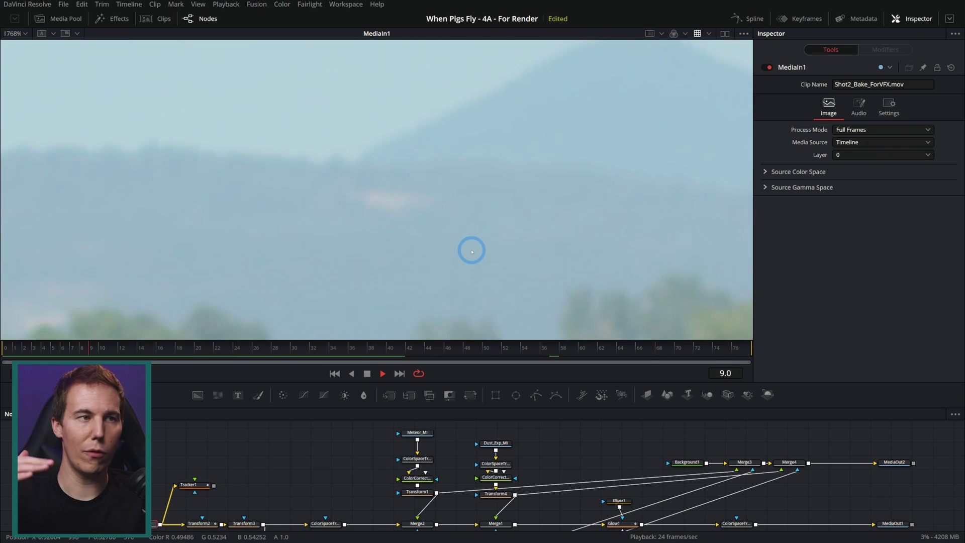
left_click(367, 373)
Step: Sample frames across the ruler, including 28, 32, 34 and 31, to compare the motion
left_click(638, 341)
left_click(316, 336)
left_click(601, 340)
left_click(440, 340)
left_click(597, 446)
left_click_drag(417, 433, 377, 201)
left_click(278, 345)
left_click(394, 335)
left_click(528, 331)
left_click(457, 335)
left_click(330, 337)
left_click(302, 338)
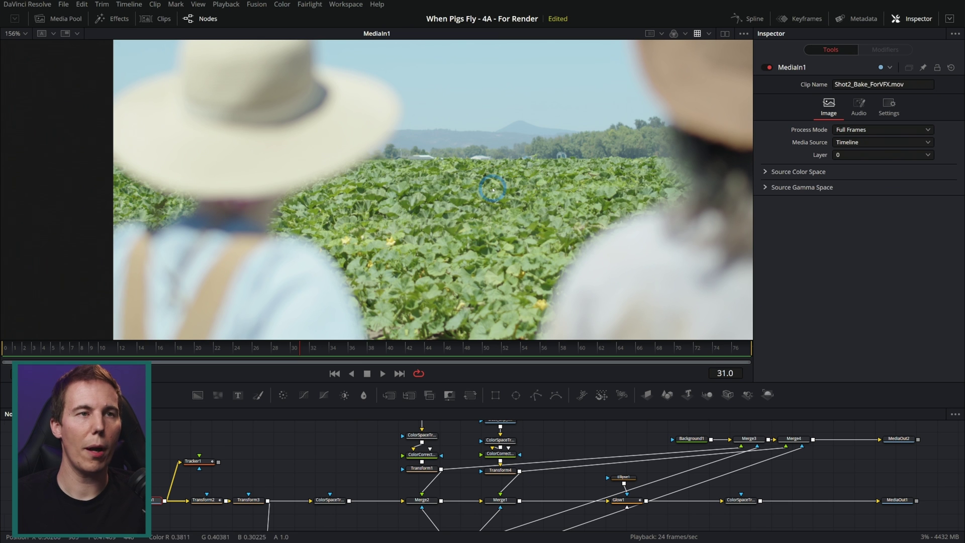
Step: Scrub back toward the start of the shot, then forward to frame 61
scroll(421, 258, "up", 8)
left_click_drag(317, 351, 83, 350)
left_click_drag(275, 346, 445, 347)
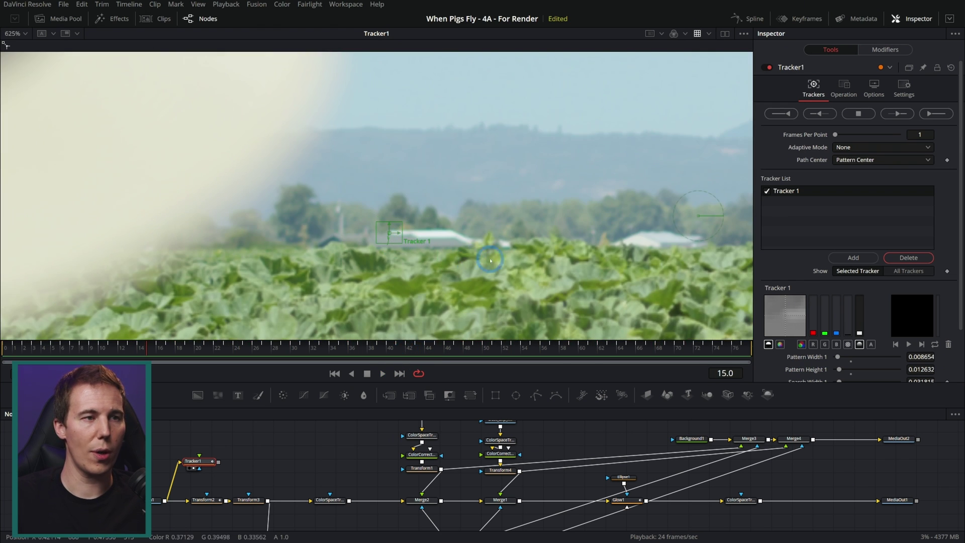
scroll(491, 260, "down", 2)
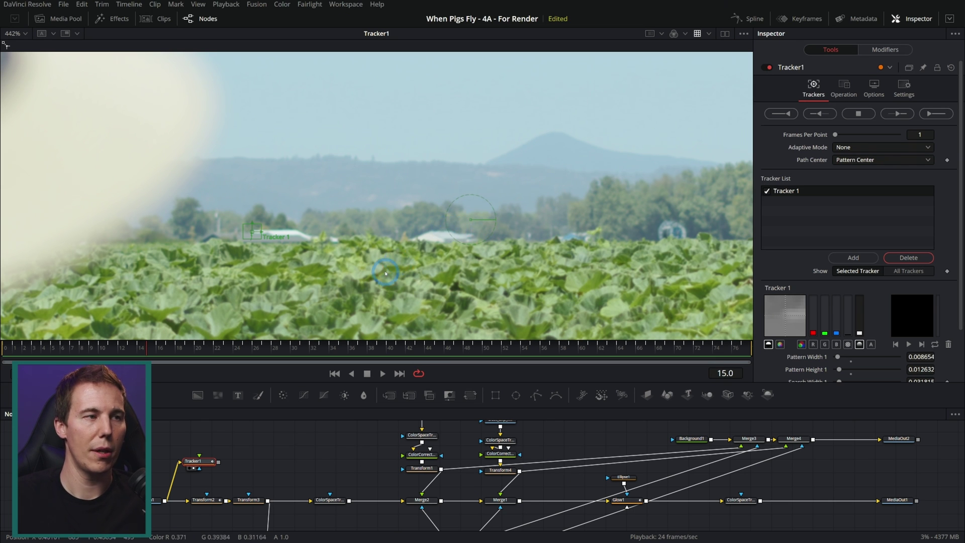
scroll(385, 274, "down", 3)
scroll(263, 209, "up", 2)
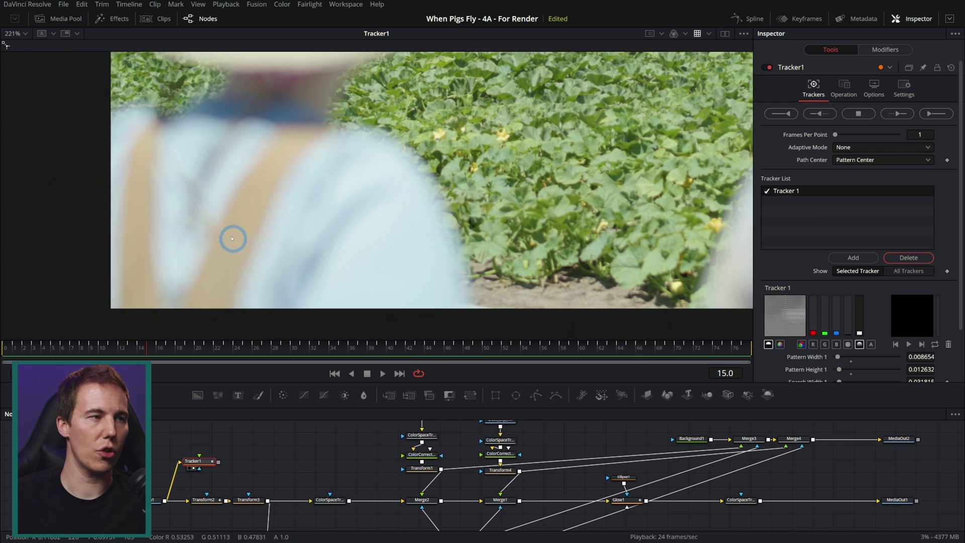
left_click_drag(168, 337, 82, 345)
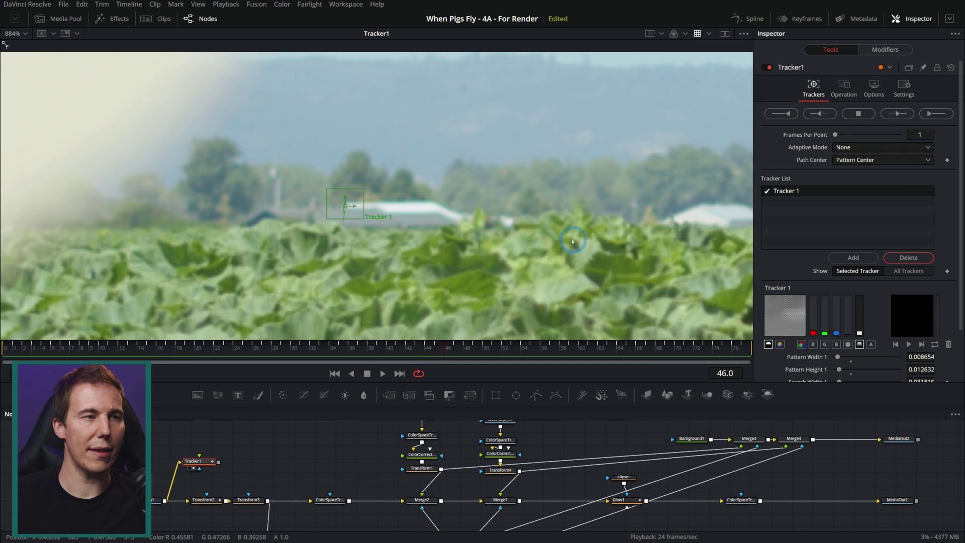
left_click_drag(572, 241, 487, 218)
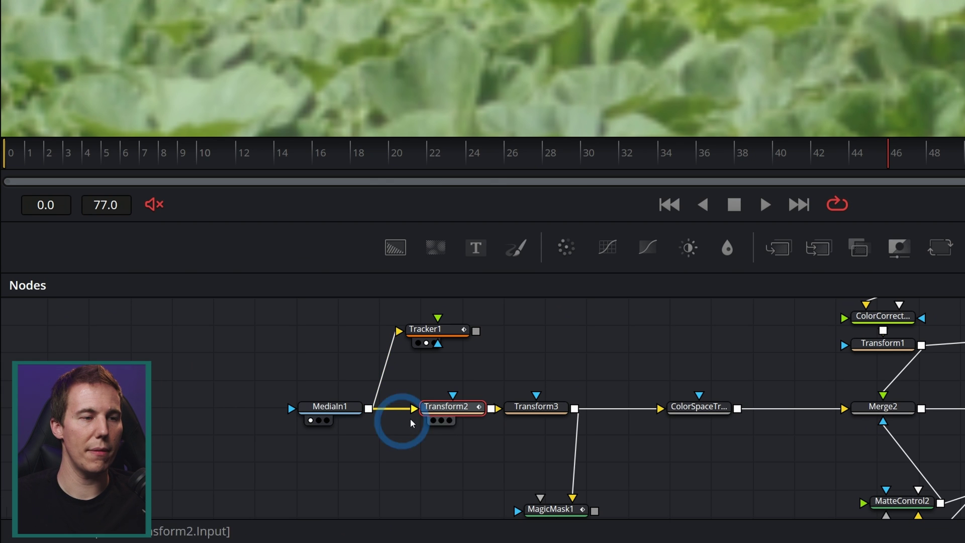
Step: Connect Transform2's Center to Tracker1's Tracker 1: Steady Position
left_click(203, 500)
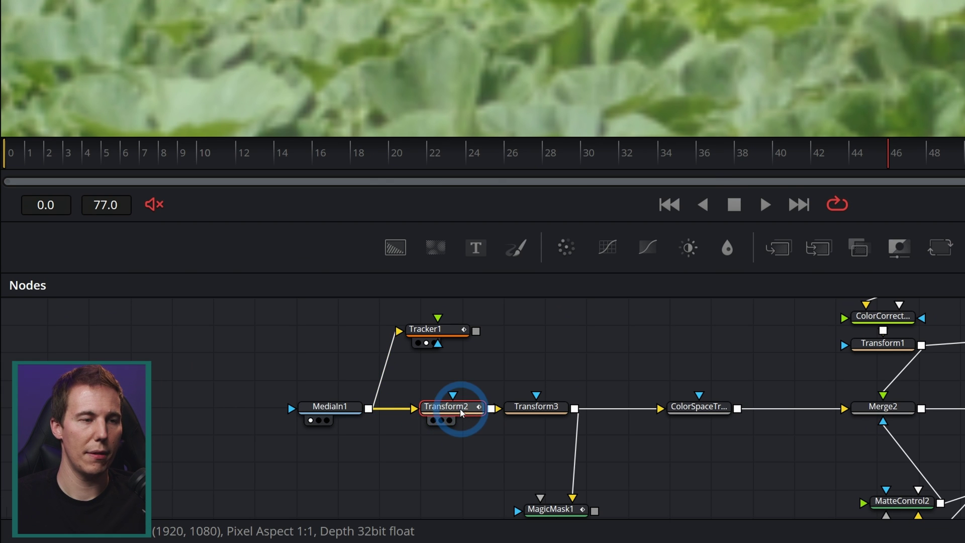
right_click(684, 224)
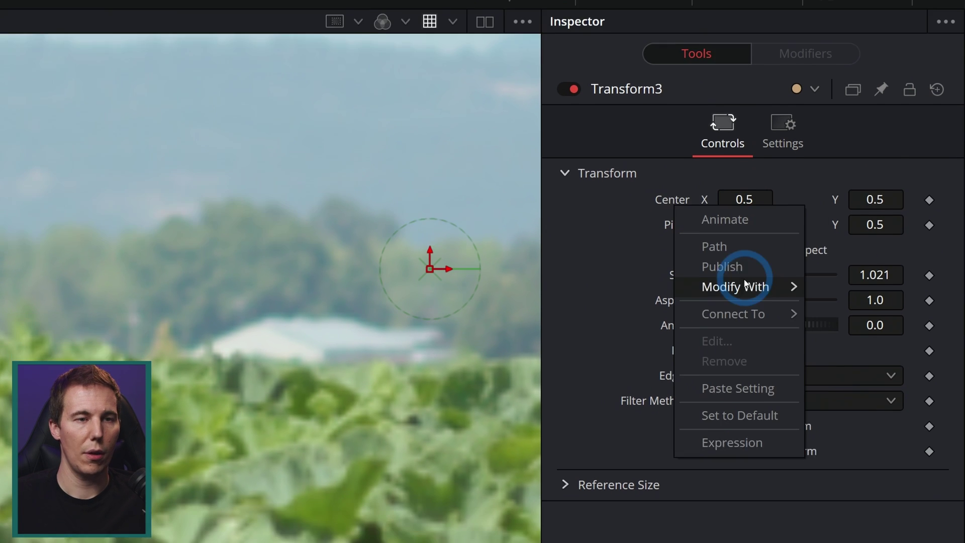
mouse_move(744, 313)
mouse_move(593, 317)
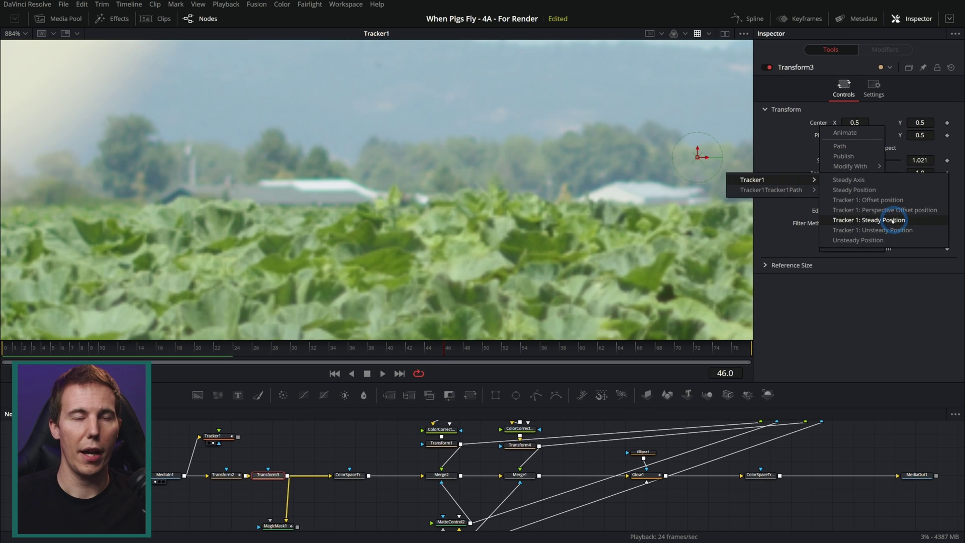
left_click(823, 275)
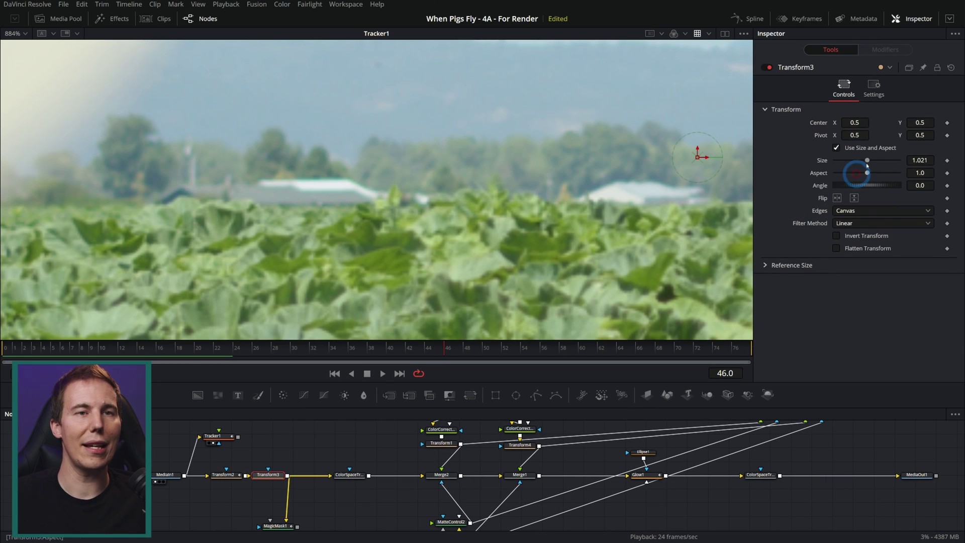
left_click(323, 346)
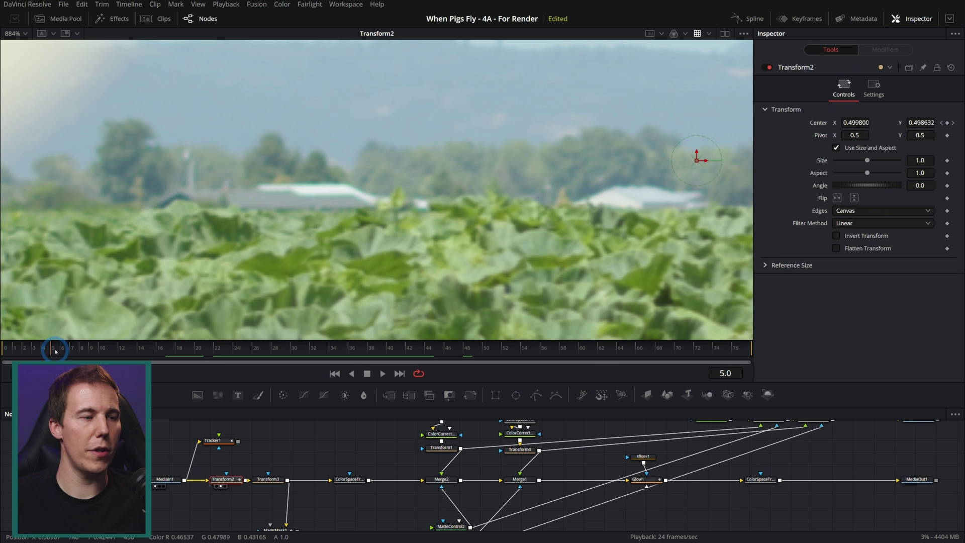
Step: Scrub through the shot to confirm the stabilised plate holds steady, then zoom the viewer out
left_click_drag(57, 350, 265, 332)
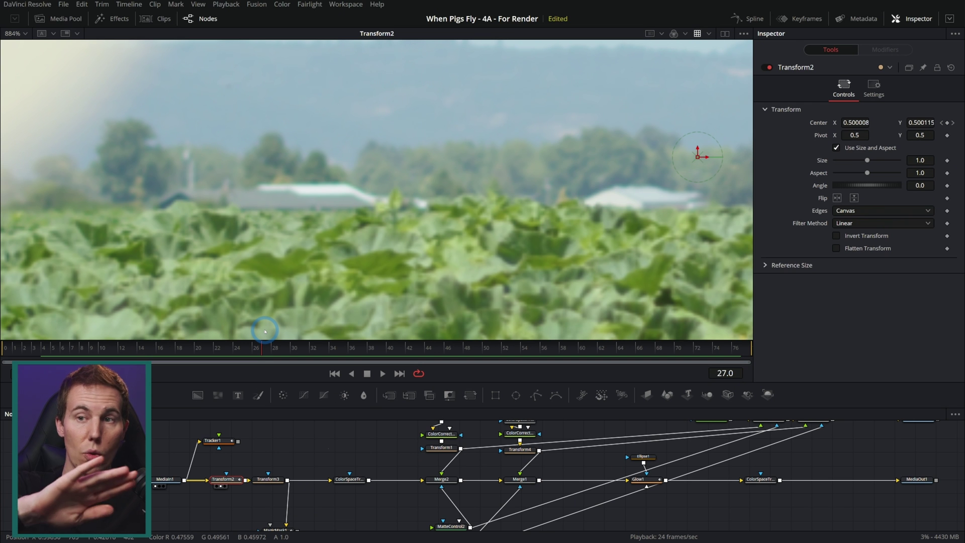
left_click_drag(265, 332, 407, 346)
scroll(489, 227, "down", 2)
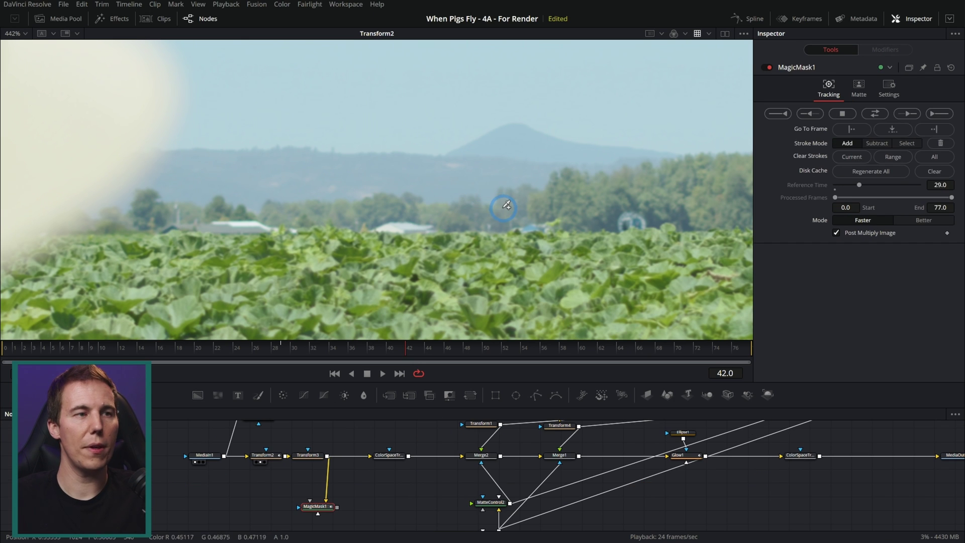
Step: Load MagicMask1 into a second viewer and toggle its hat matte between alpha and colour
left_click(725, 33)
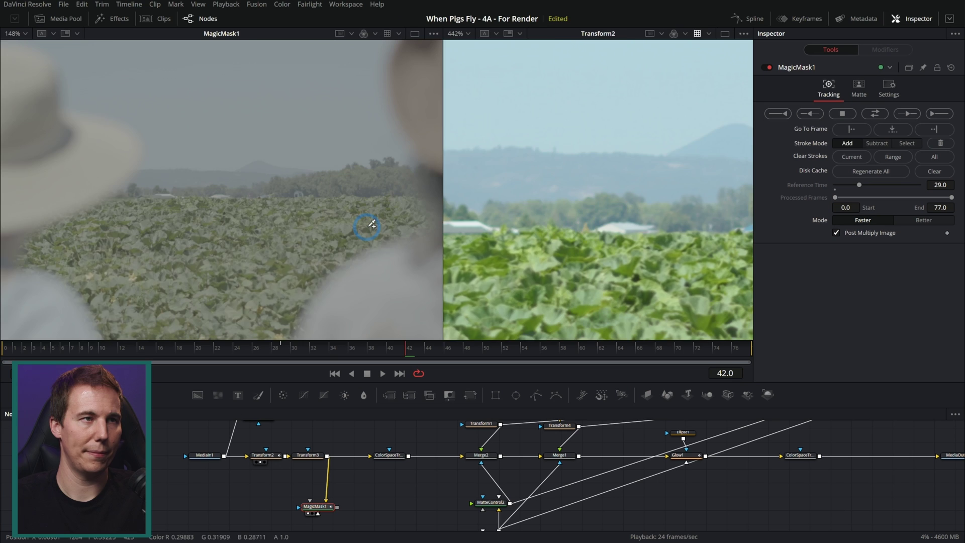
scroll(241, 211, "up", 3)
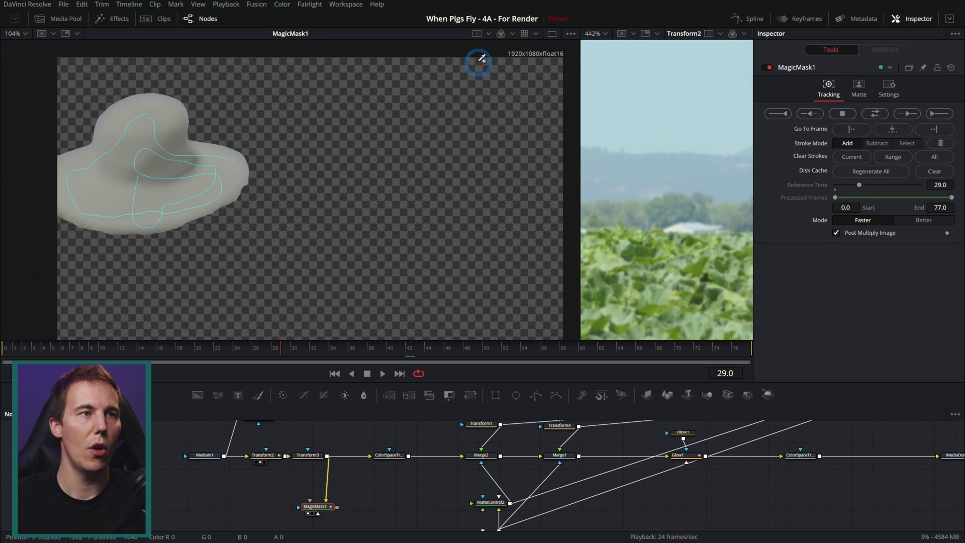
left_click(501, 33)
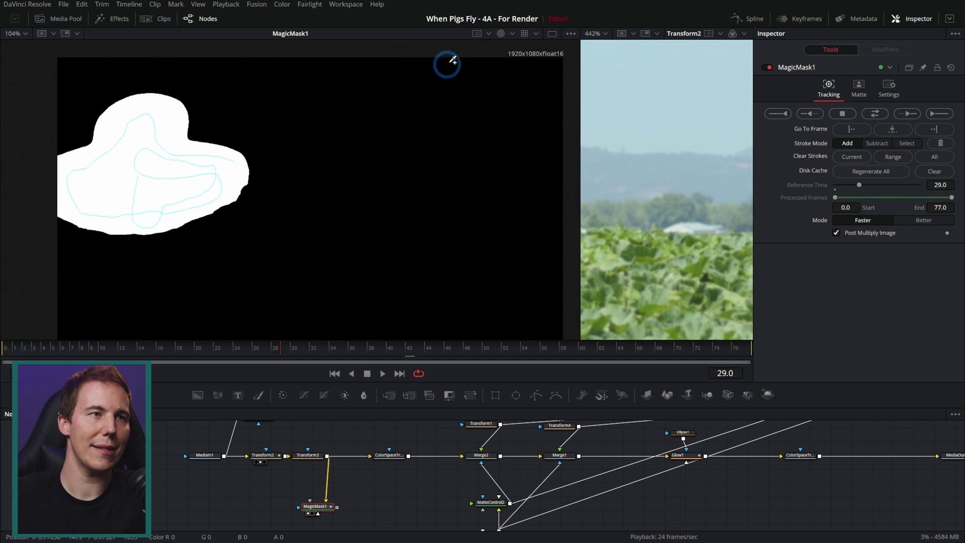
left_click(501, 33)
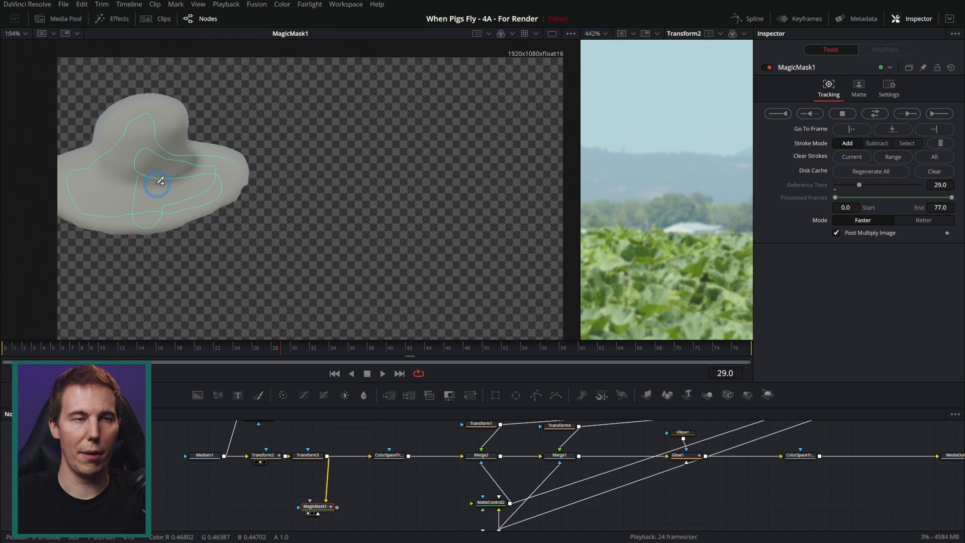
scroll(414, 485, "down", 3)
scroll(414, 484, "left", 2)
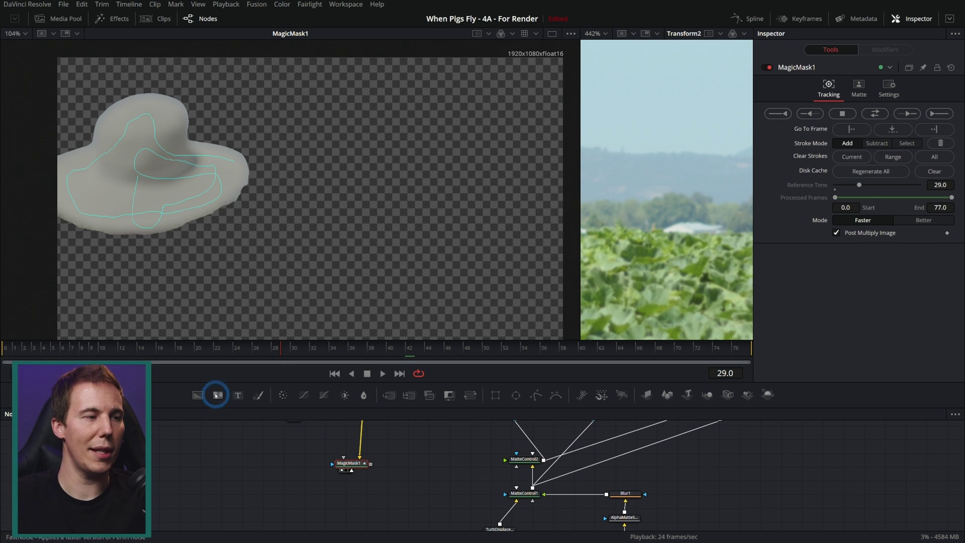
left_click(356, 518)
left_click_drag(370, 464, 362, 500)
key("1")
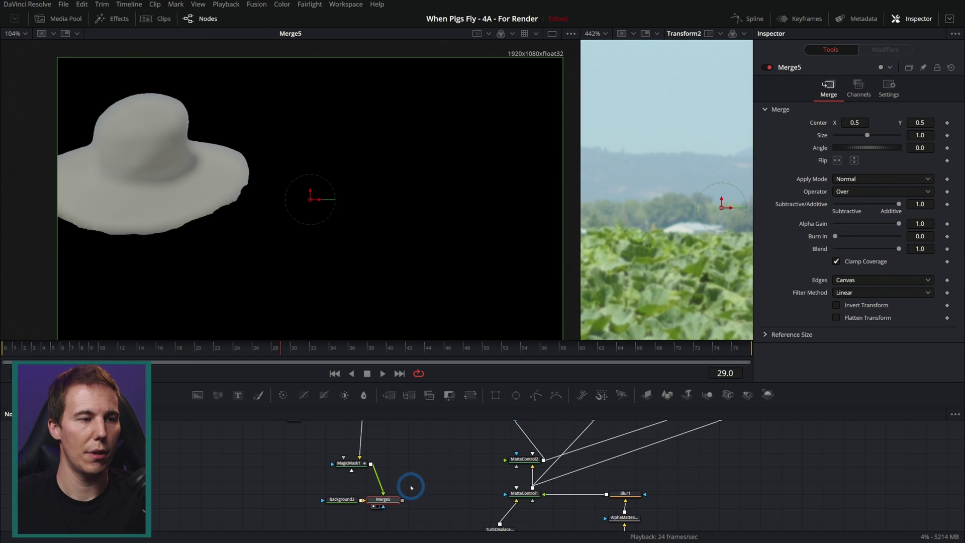
left_click(345, 501)
left_click_drag(841, 183, 861, 188)
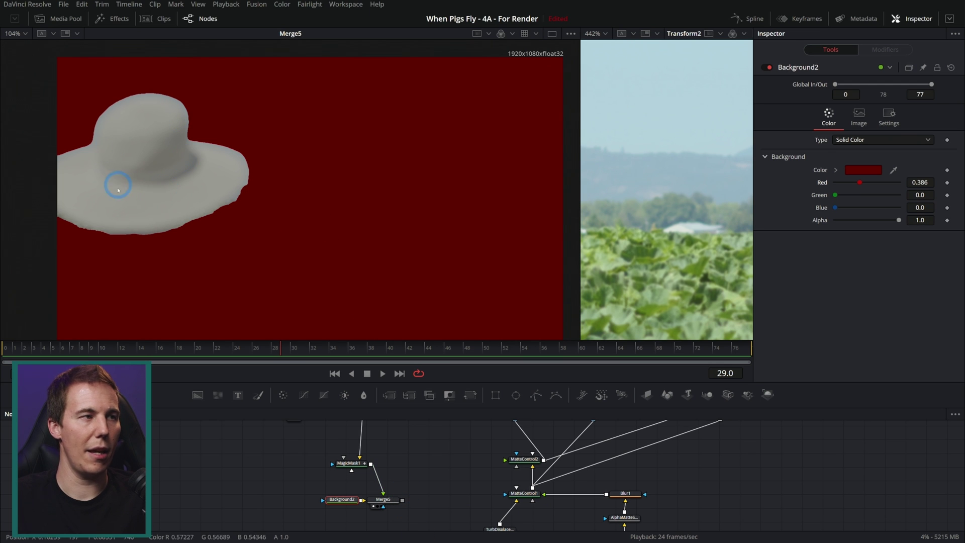
left_click_drag(424, 479, 298, 535)
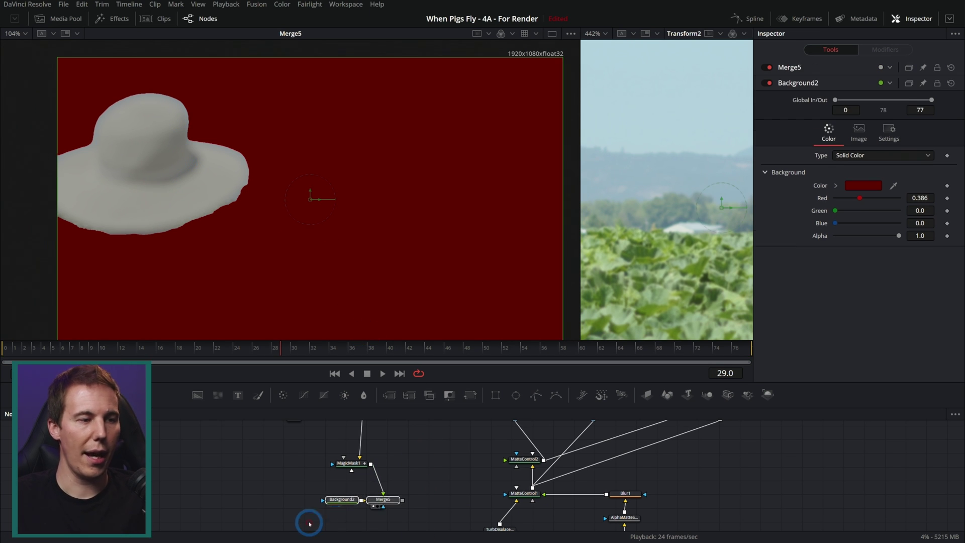
key("Delete")
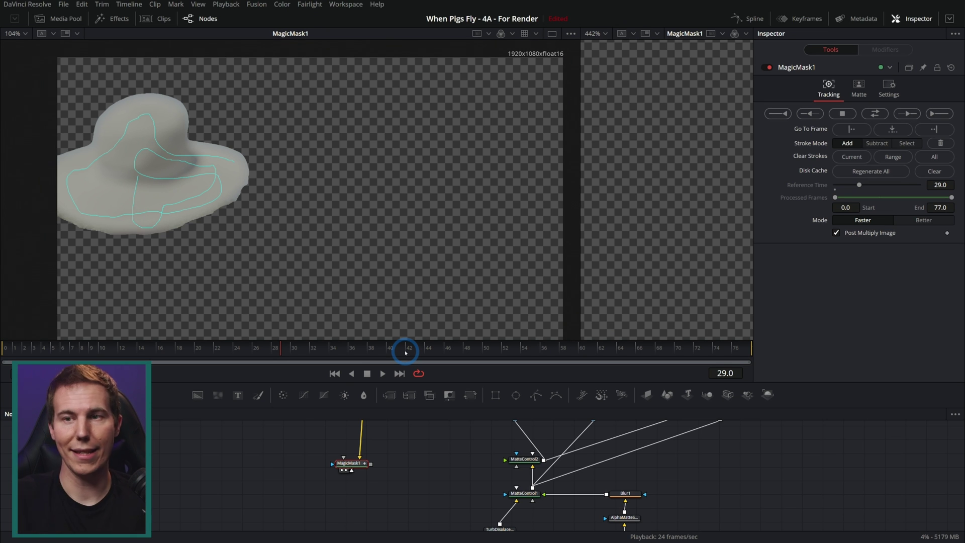
scroll(352, 455, "up", 2)
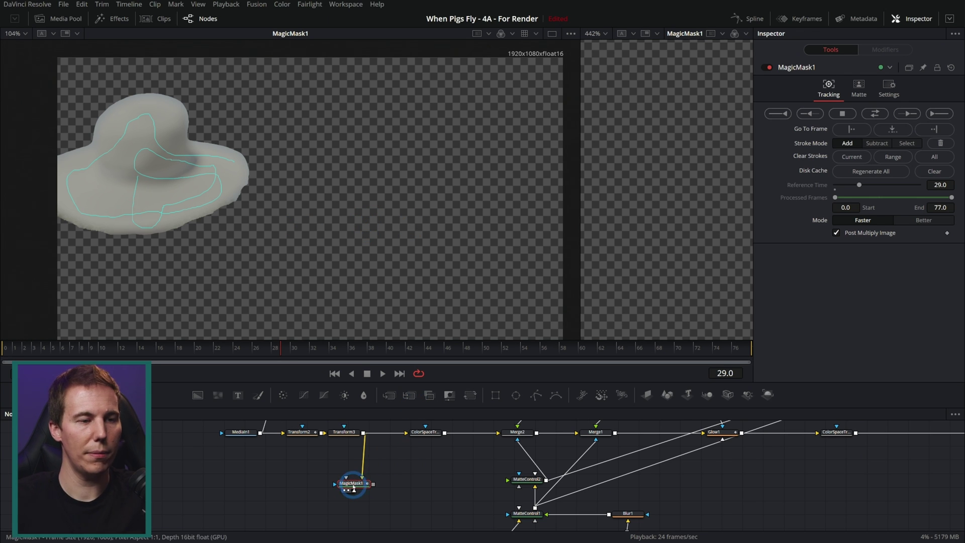
scroll(354, 488, "up", 5)
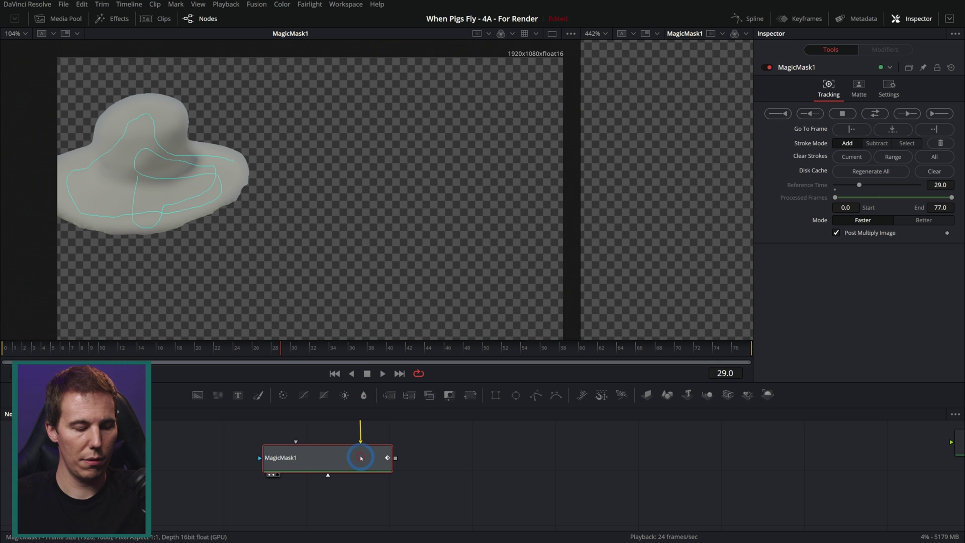
Step: Add a Saver1 node after MagicMask1, place it to the right, and view it in viewer 2
key("shift+space")
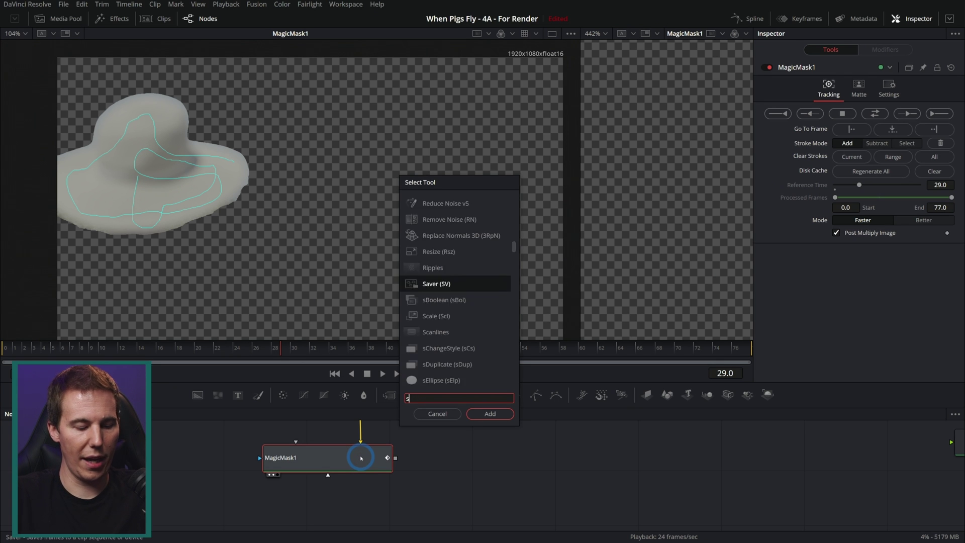
type("aver")
key("Return")
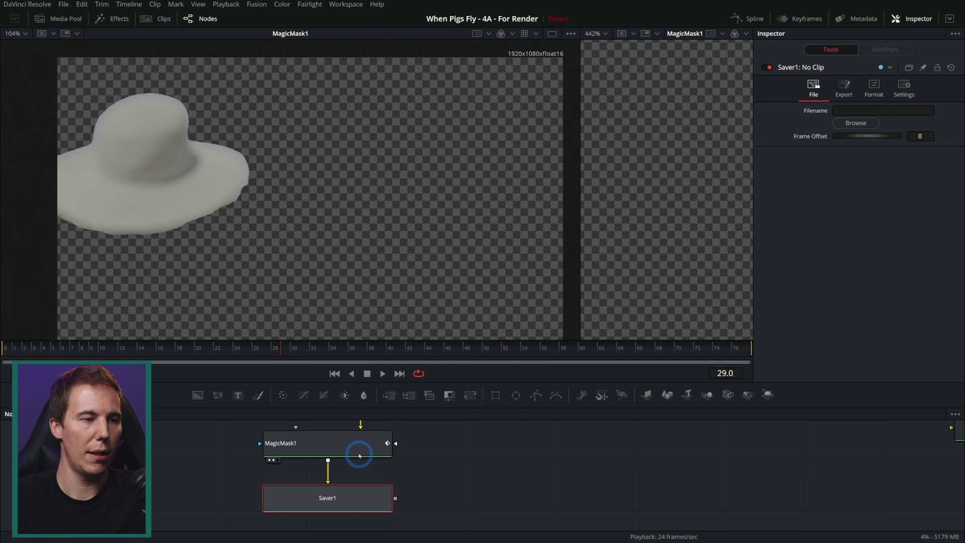
left_click_drag(354, 500, 529, 450)
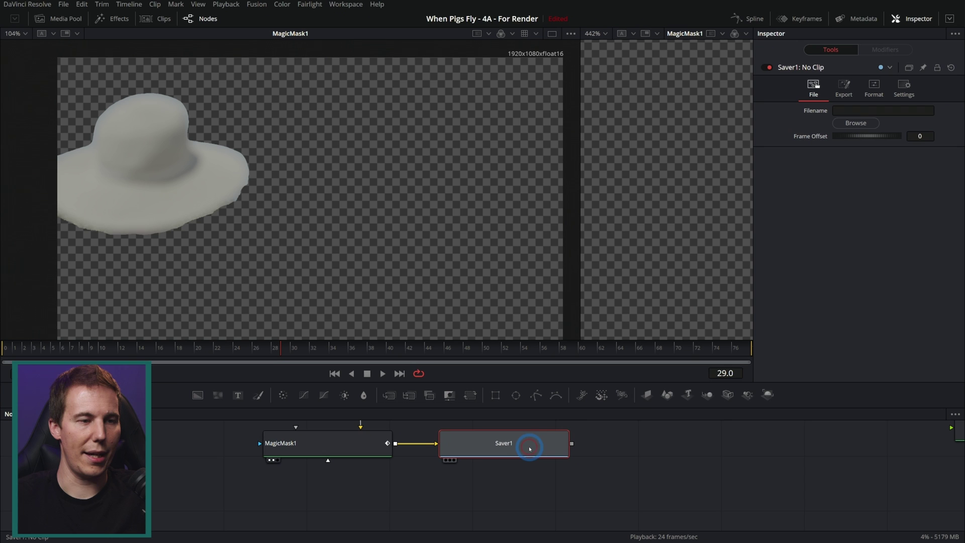
key("2")
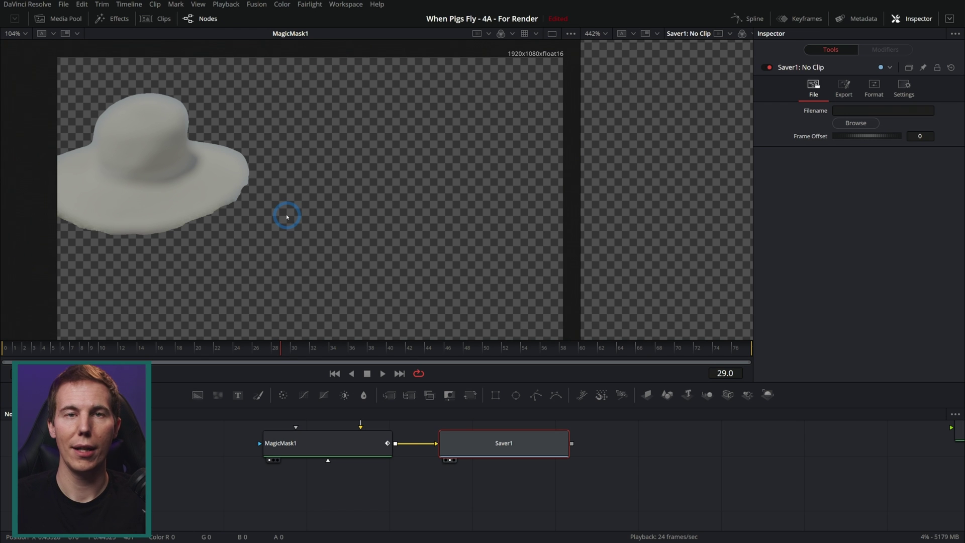
left_click(297, 444)
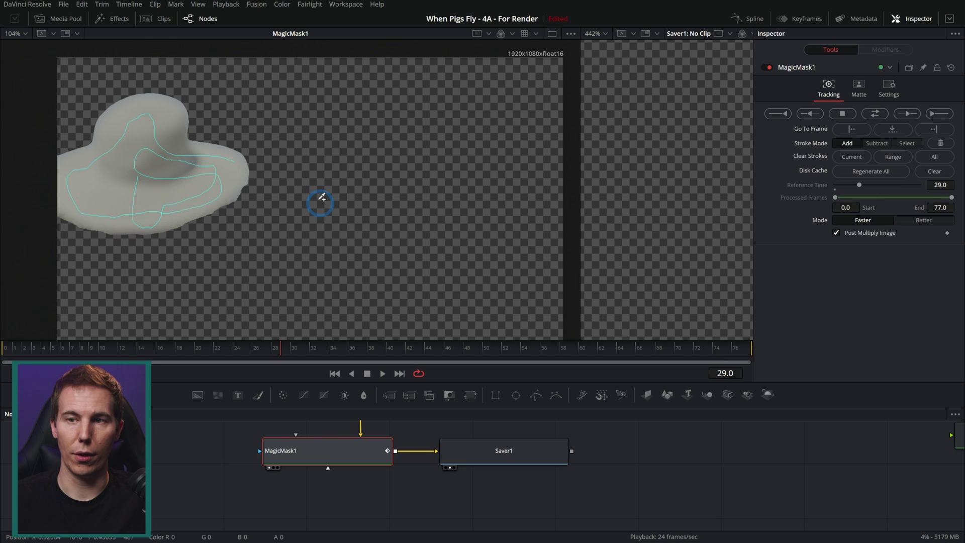
left_click(503, 450)
Step: Point Saver1 at magicMask.exr in a new Desktop Matte folder, then review its Format and Settings tabs
left_click(856, 122)
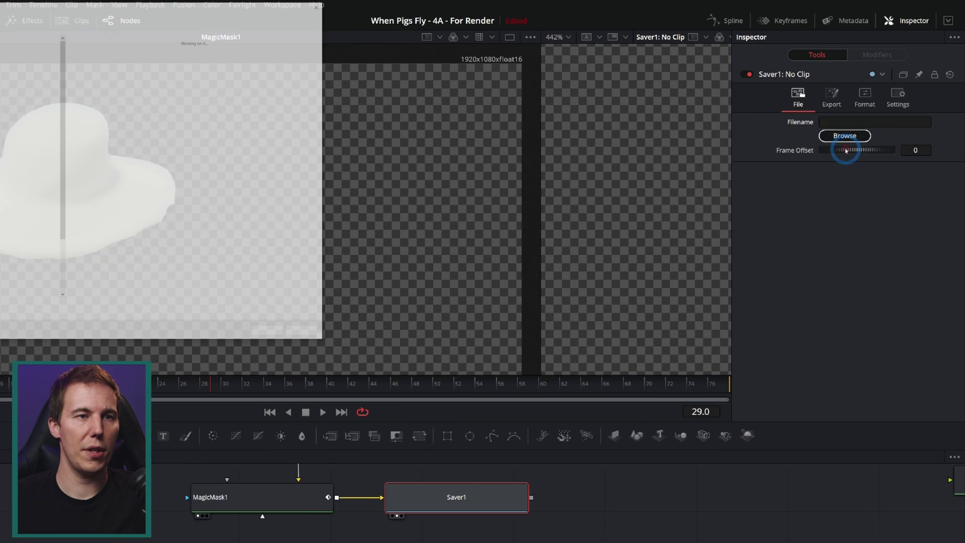
left_click(45, 25)
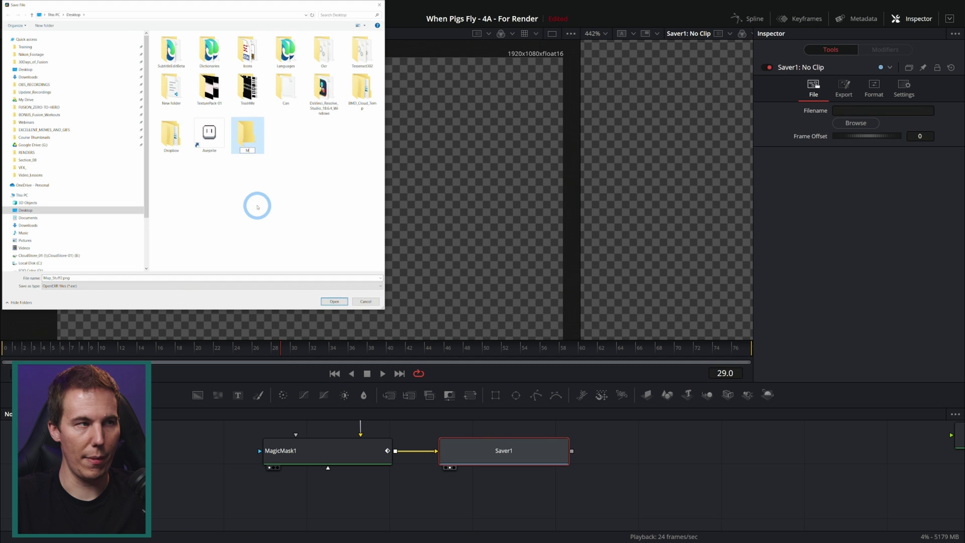
left_click(70, 278)
type("magicMask")
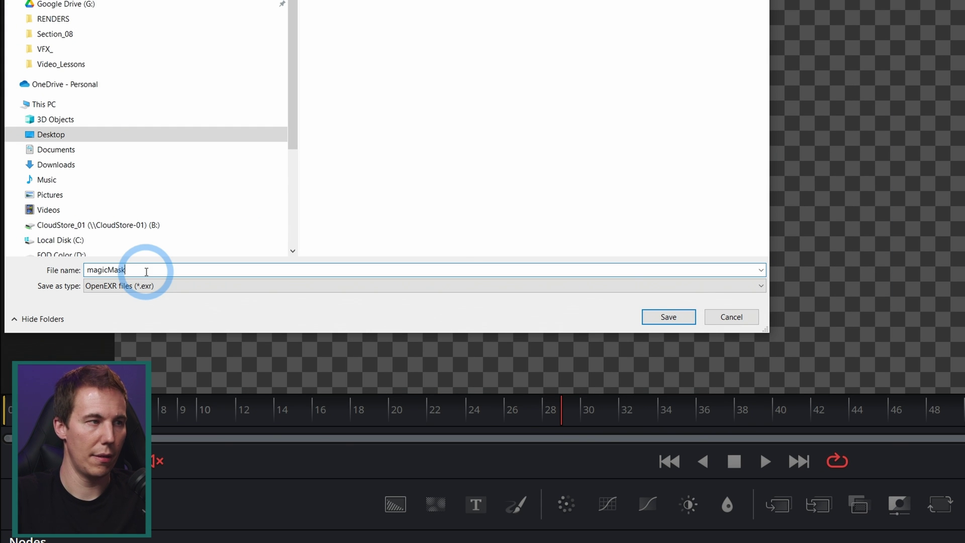
key("Return")
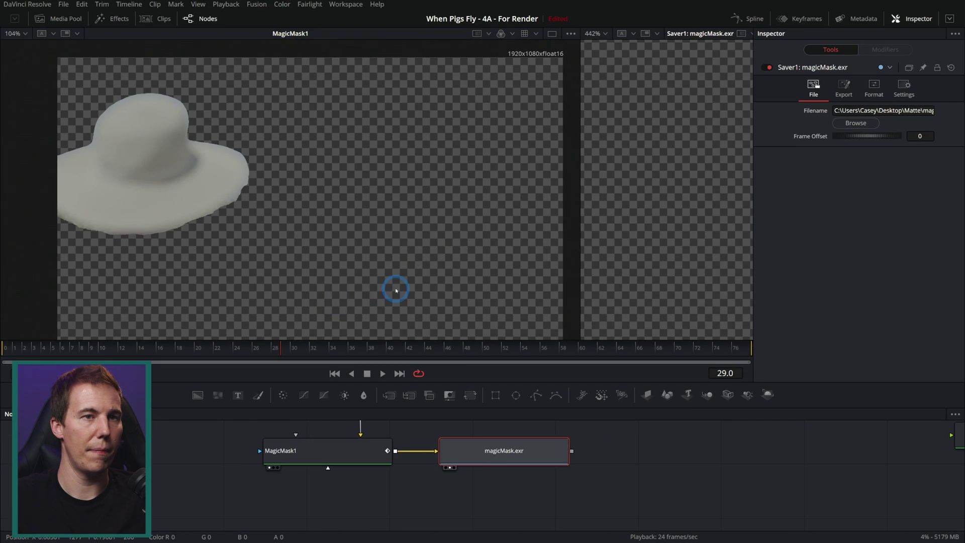
left_click(768, 171)
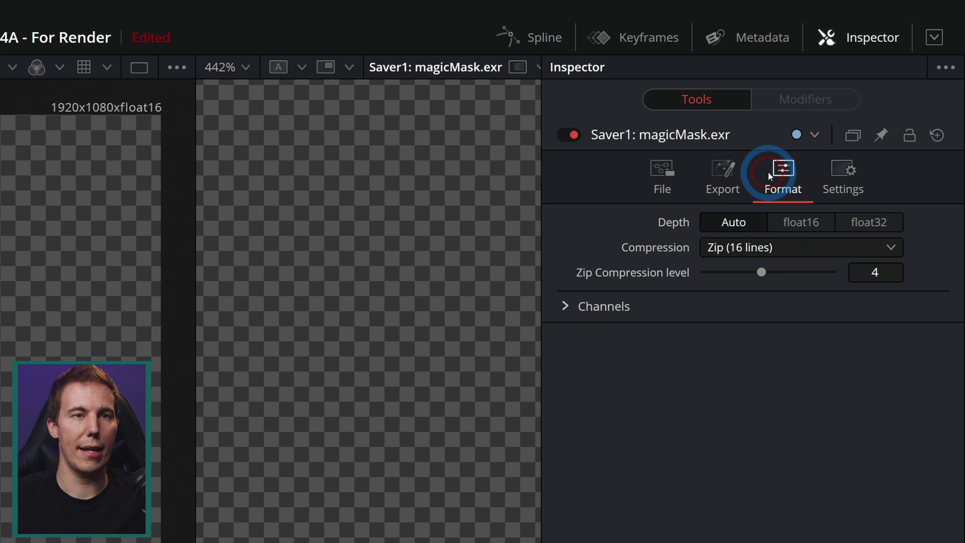
left_click(842, 170)
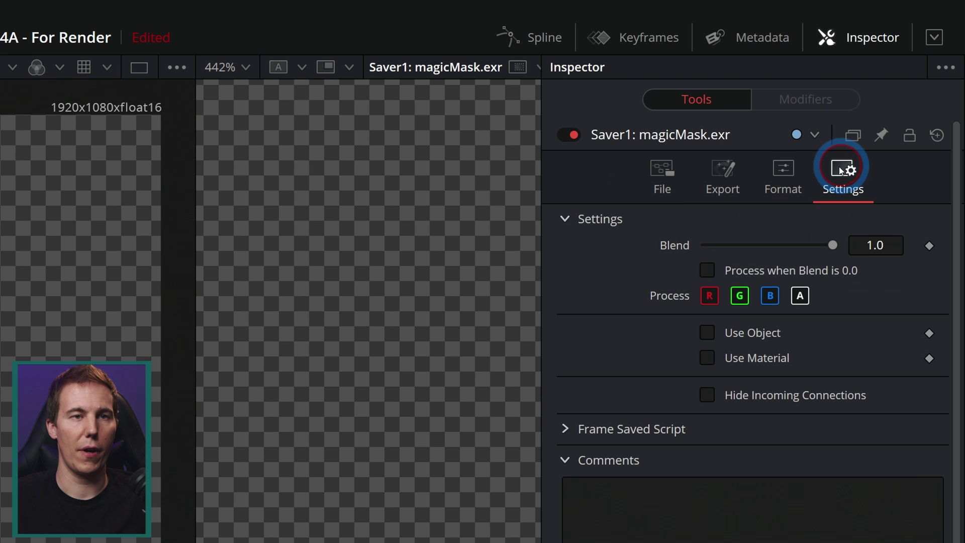
left_click(648, 167)
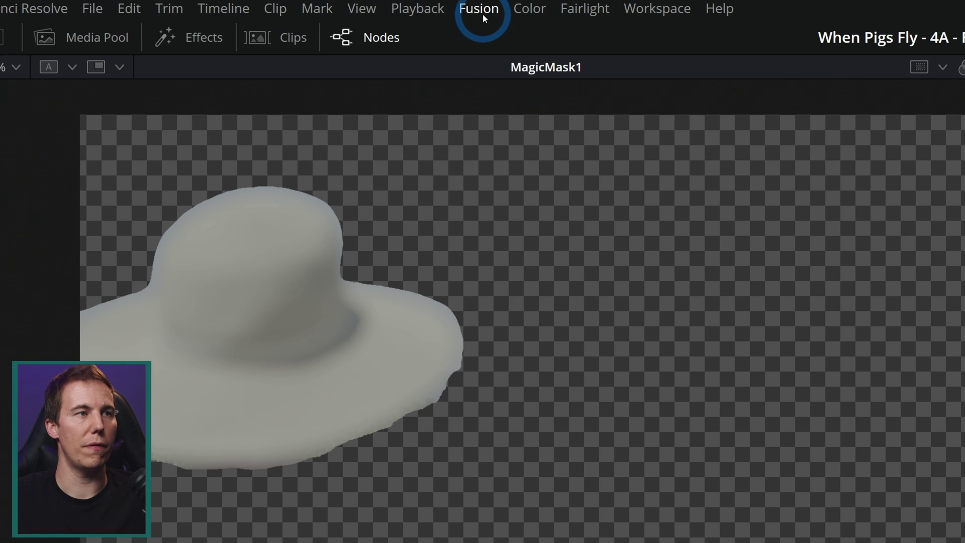
Step: Render all Savers to write out the hat mask, then select Saver1 for removal
left_click(483, 14)
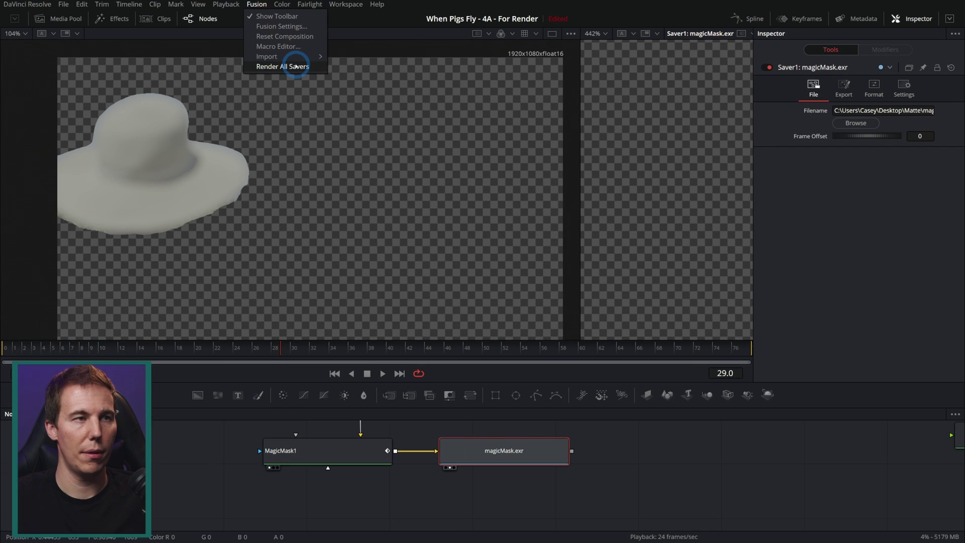
left_click(484, 133)
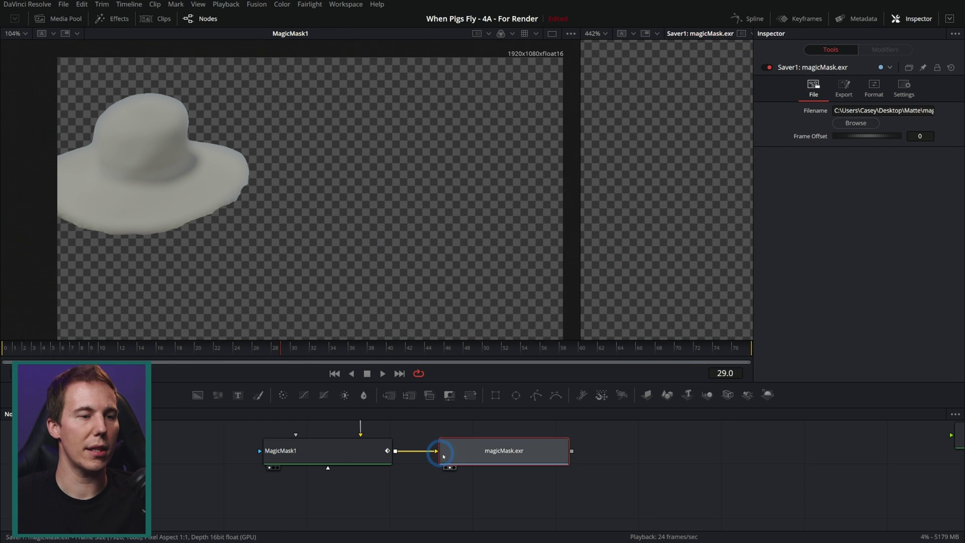
left_click_drag(478, 458, 489, 457)
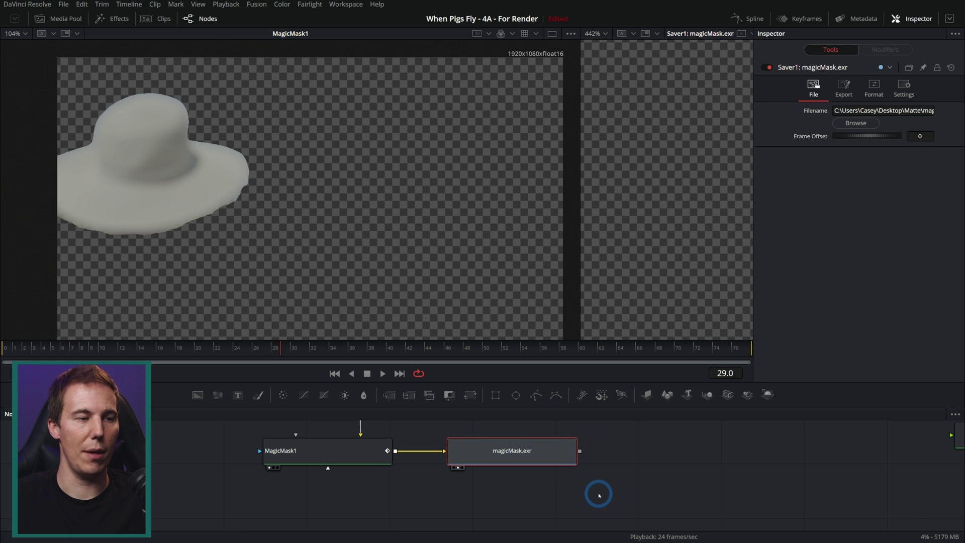
left_click_drag(599, 493, 262, 435)
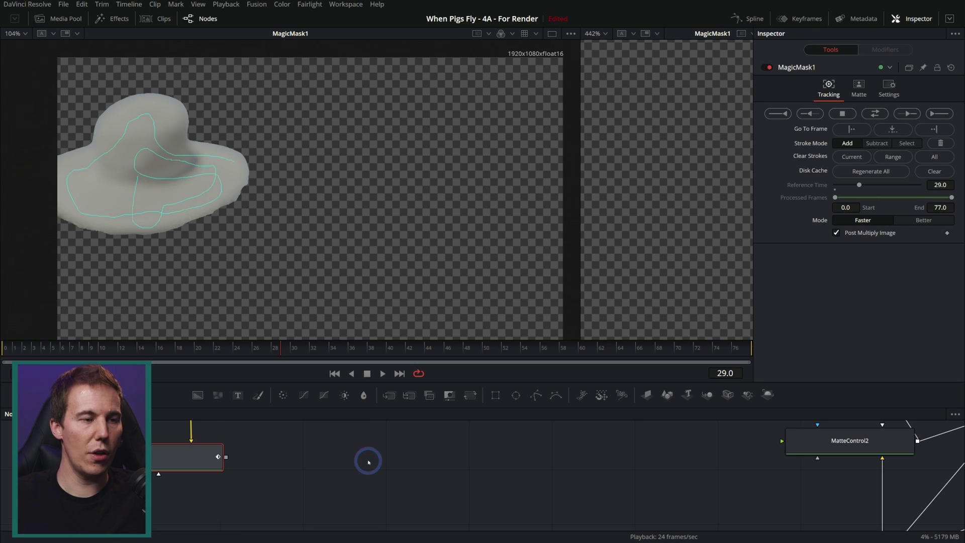
Step: Add a Loader reading the Hat_Matte0000.exr sequence, place it, and scrub it in the main viewer
left_click(369, 462)
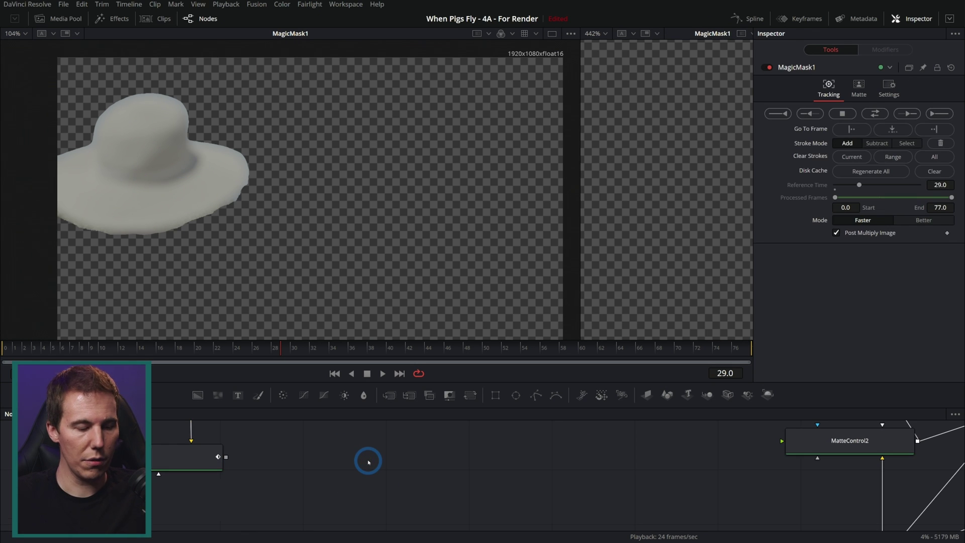
key("shift+space")
type("saverloader")
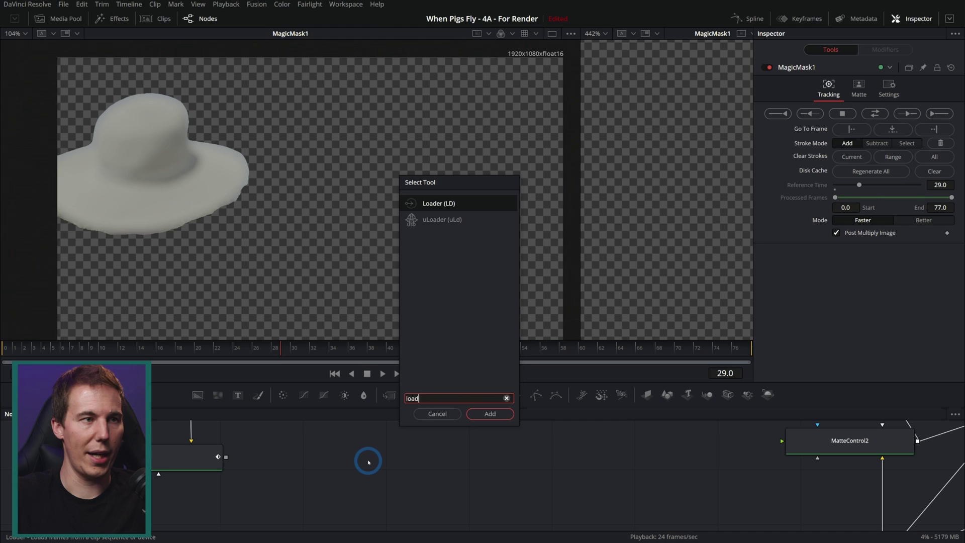
key("Return")
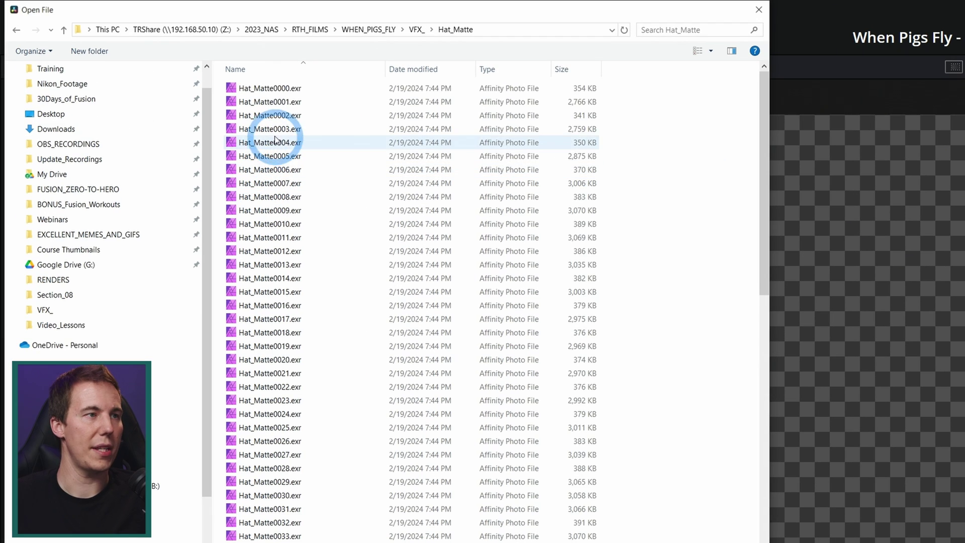
left_click(234, 70)
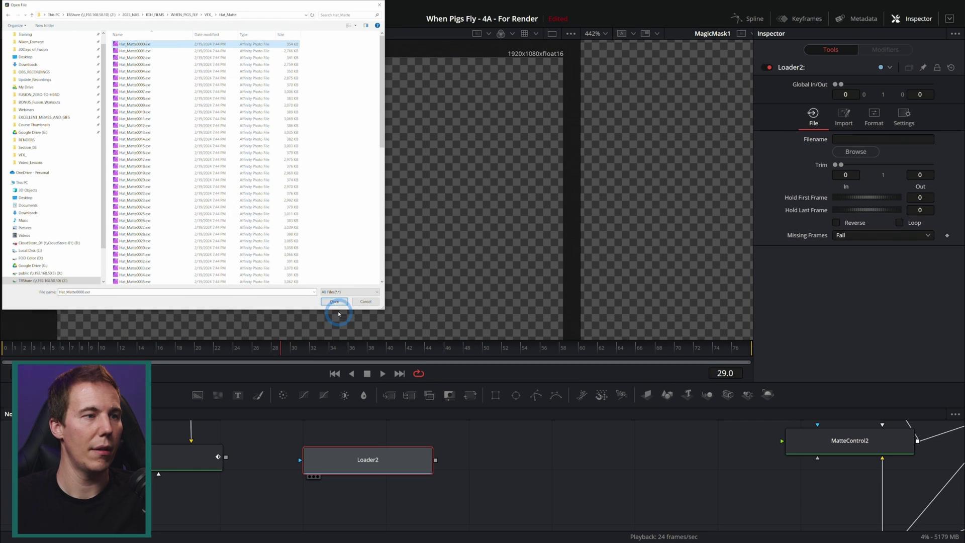
left_click(336, 302)
left_click_drag(386, 459, 442, 460)
key("1")
left_click_drag(251, 348, 351, 349)
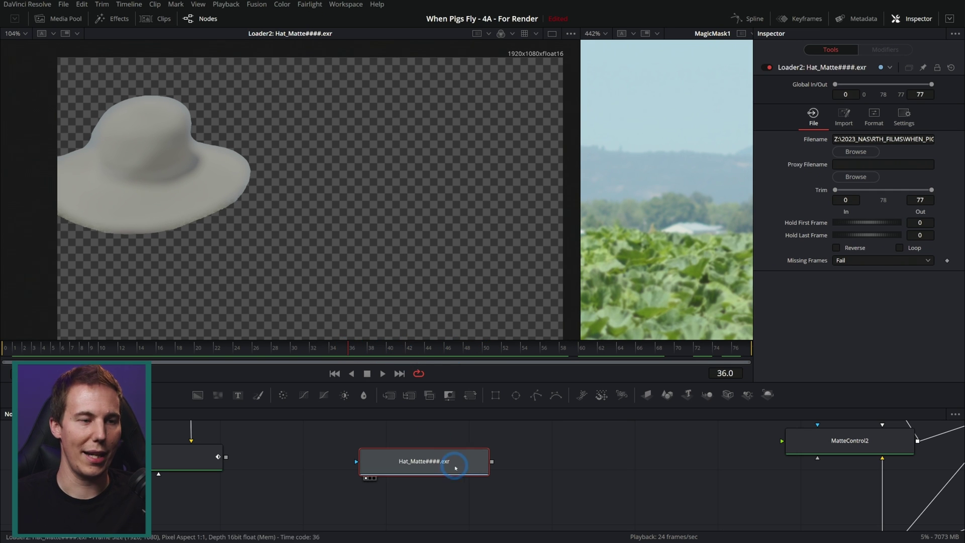
Step: Reposition the Hat_Matte loader, view it in the main viewer, and inspect the matte shrink node
left_click_drag(345, 436, 526, 487)
left_click_drag(459, 455, 490, 451)
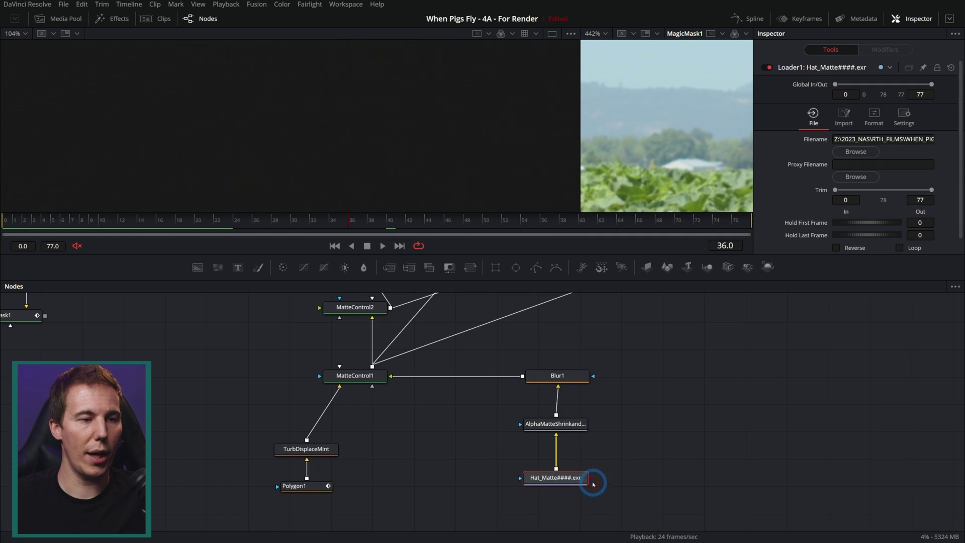
scroll(589, 484, "up", 3)
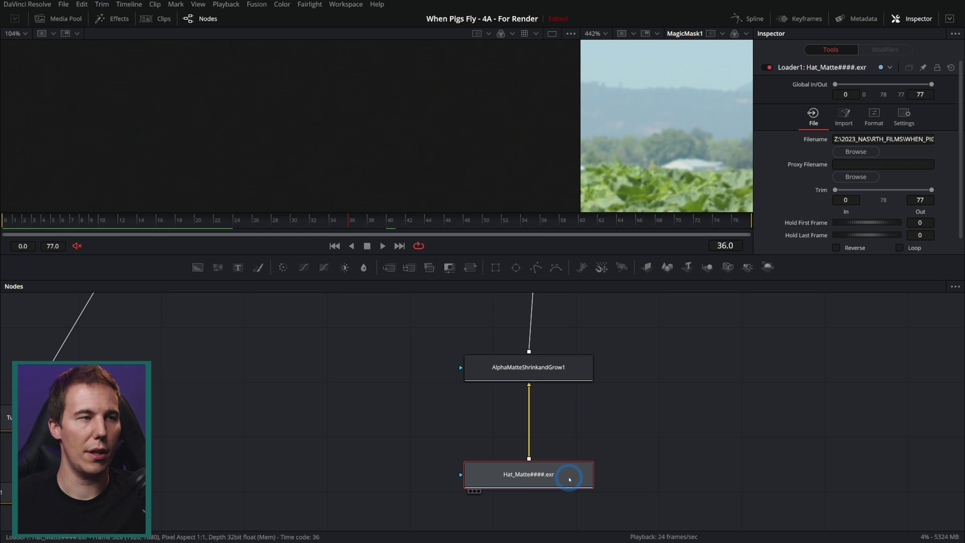
key("1")
scroll(577, 401, "up", 3)
left_click(586, 441)
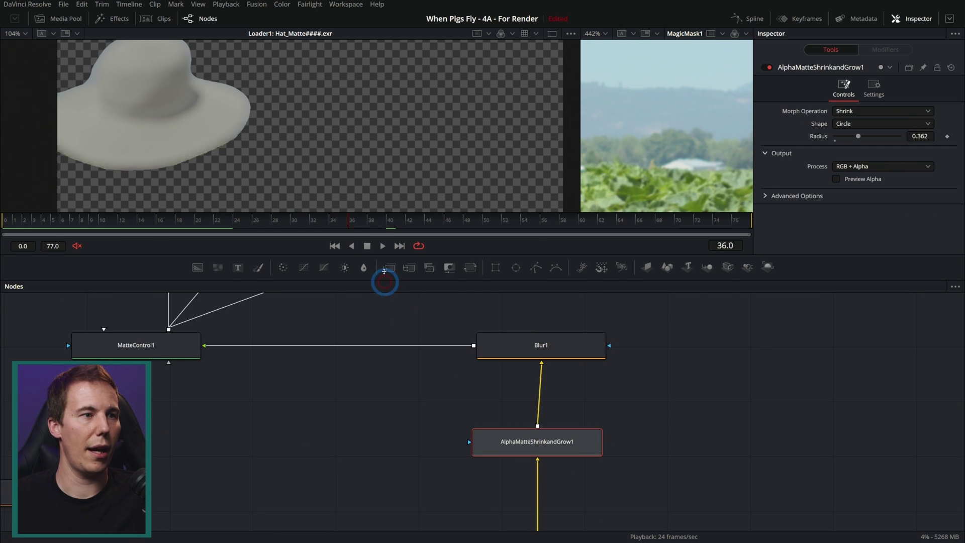
left_click_drag(408, 256, 408, 306)
Step: View Blur1, add a Matte Control node, and display MatteControl2's sky matte
left_click(578, 394)
key("1")
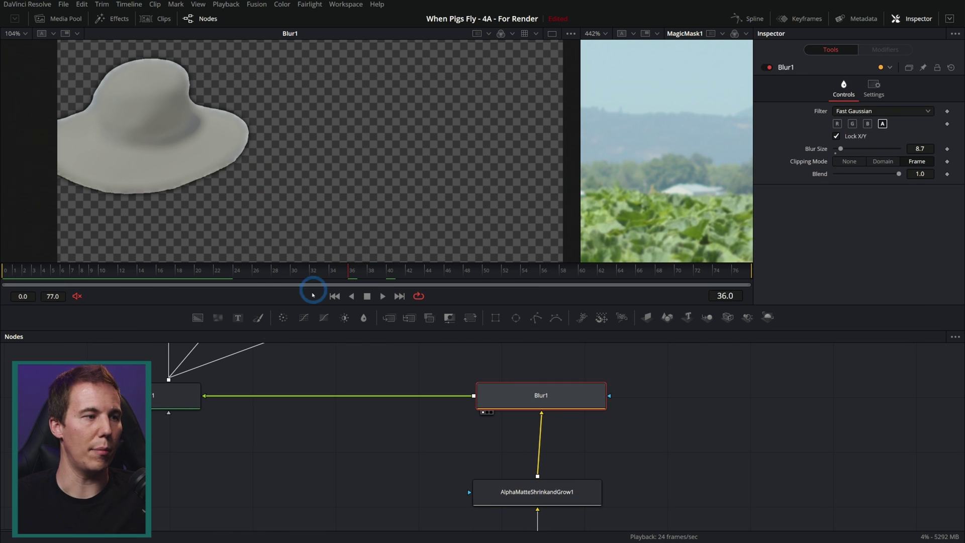
left_click(283, 318)
left_click_drag(263, 384, 408, 486)
left_click(333, 430)
key("1")
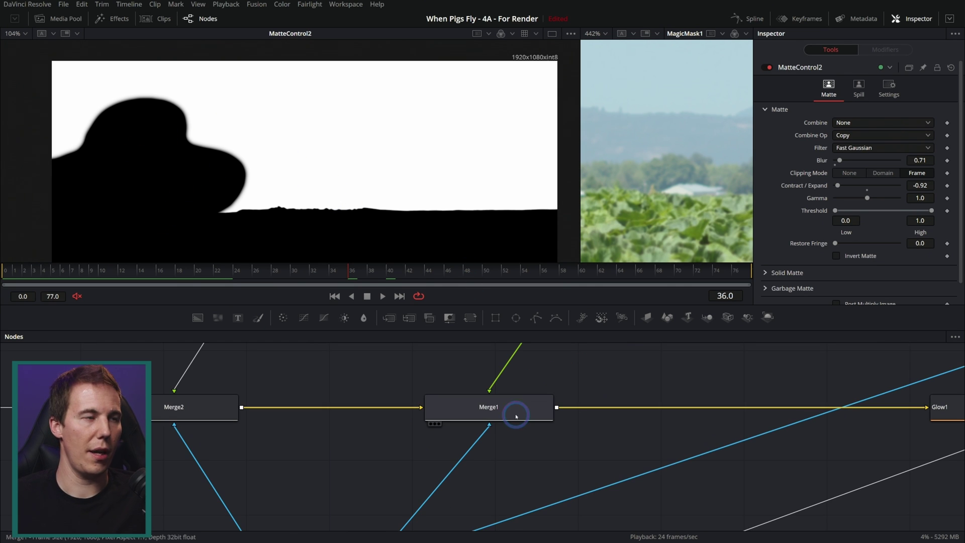
Step: Inspect the settings of the Merge1 and Merge2 nodes
left_click(518, 410)
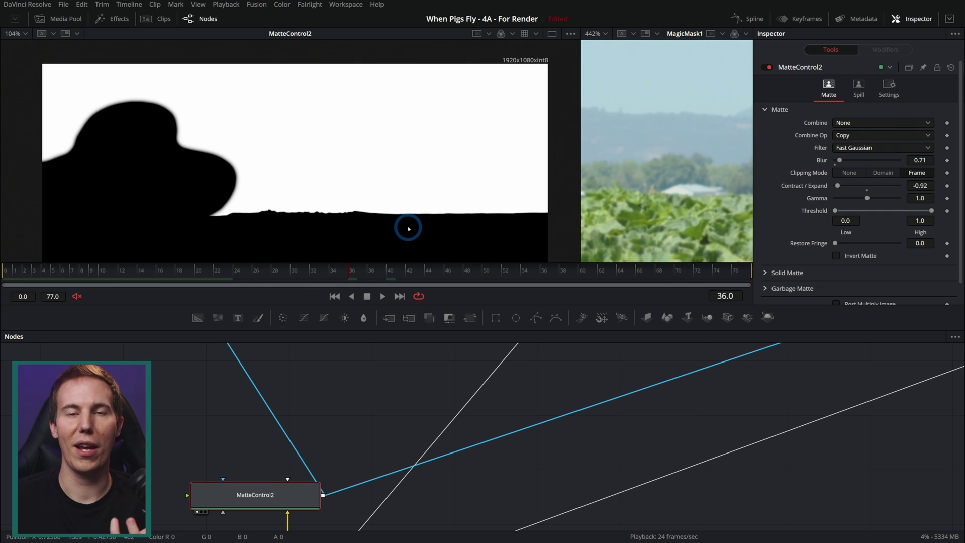
left_click_drag(352, 441, 444, 504)
left_click_drag(437, 463, 427, 470)
left_click(312, 405)
left_click(623, 407)
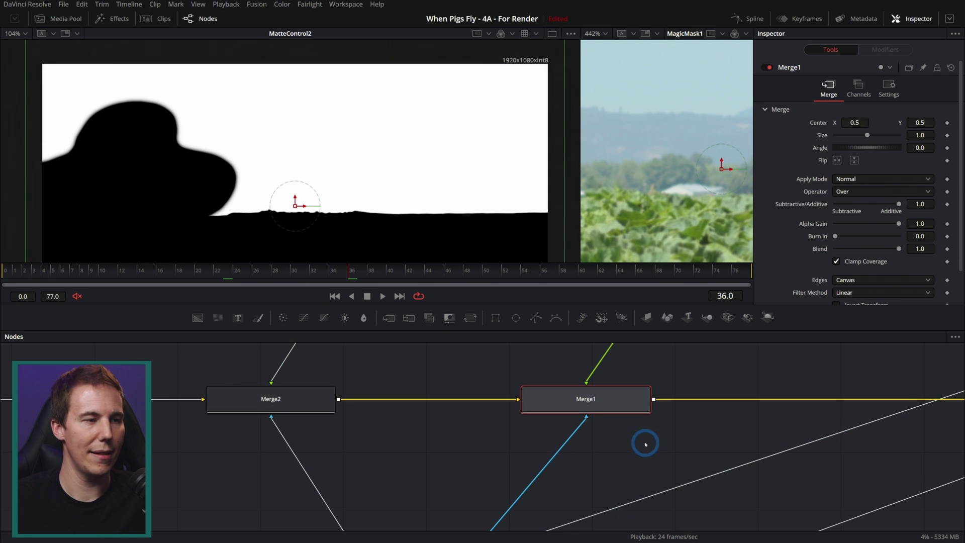
Step: Show Blur1's softened hat matte in the viewer and scrub back to frame 17
left_click_drag(647, 442, 610, 442)
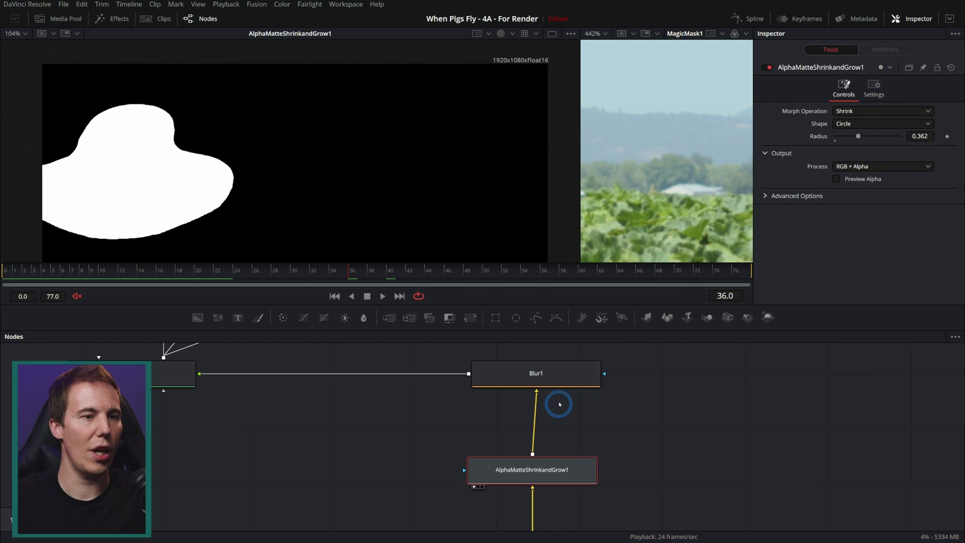
left_click(555, 385)
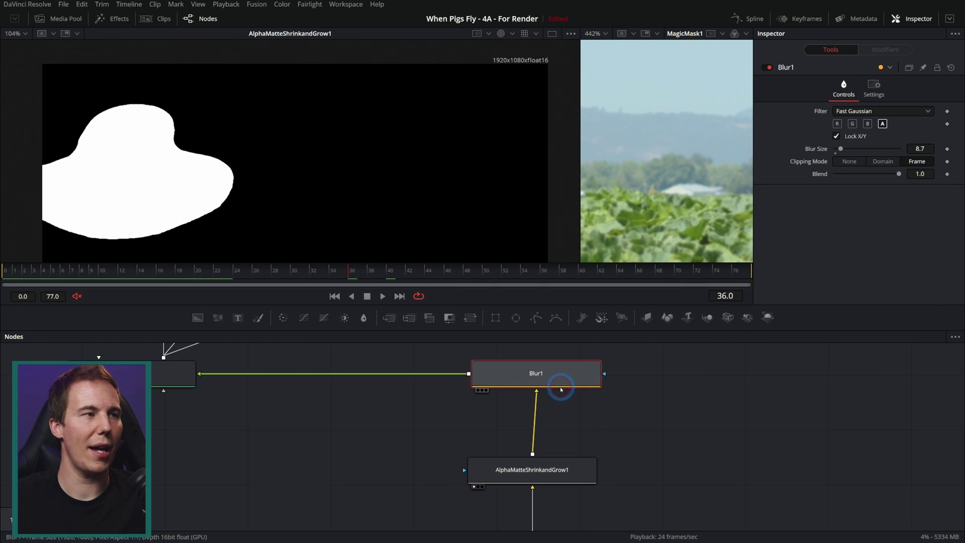
key("1")
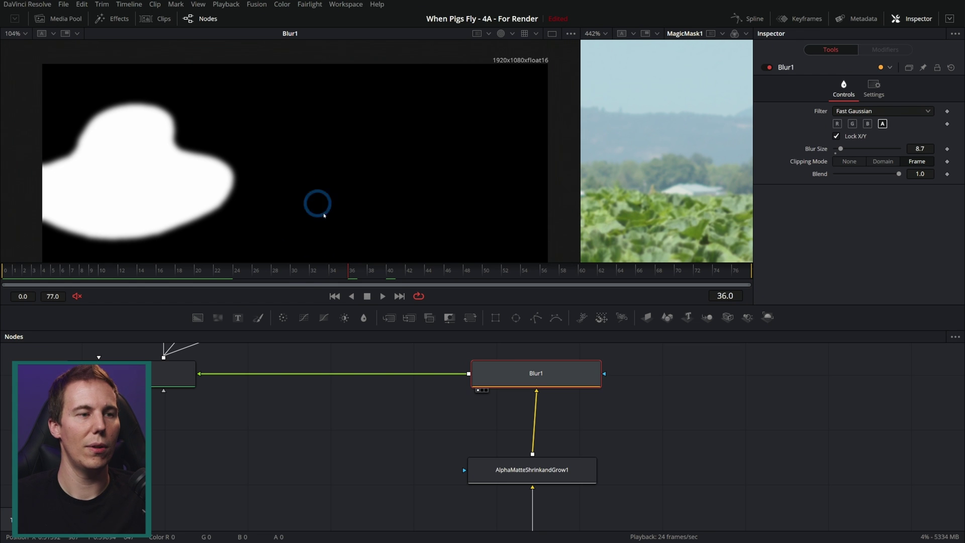
left_click_drag(349, 272, 166, 271)
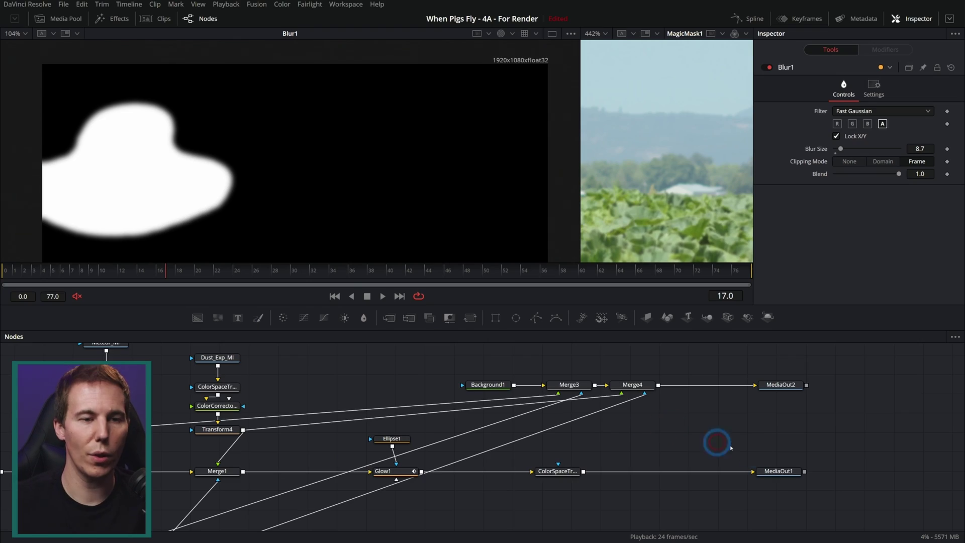
Step: Show MediaOut1's final composite in a single, taller viewer
left_click(777, 471)
left_click_drag(777, 471, 586, 208)
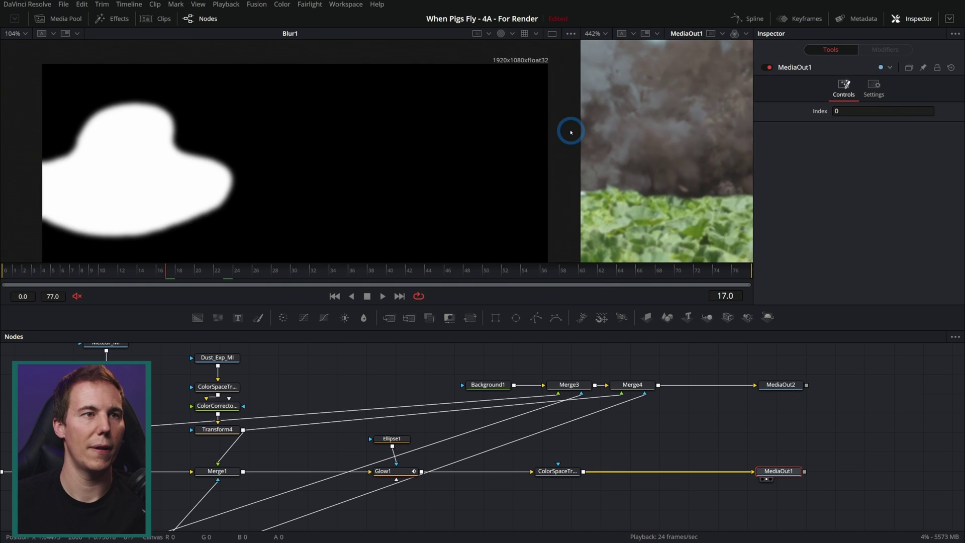
key("F4")
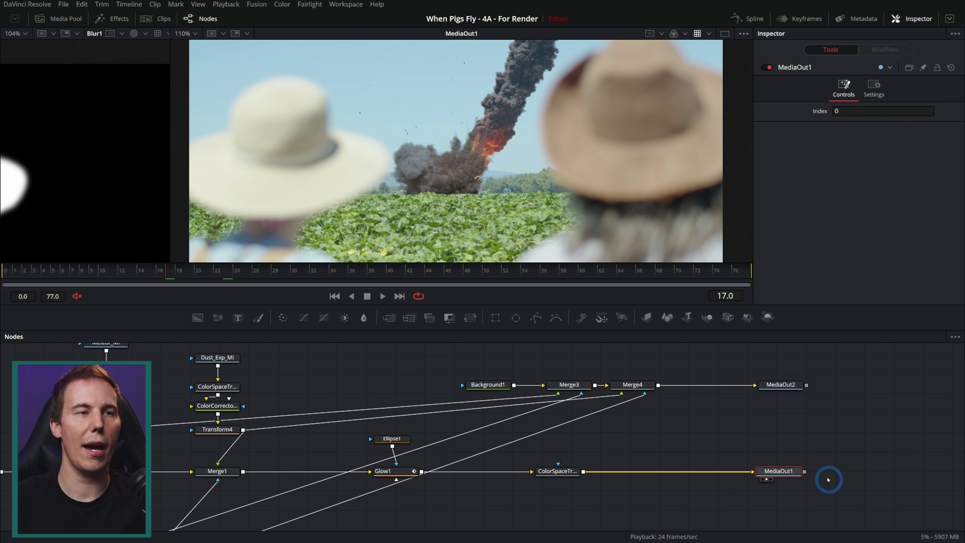
key("F4")
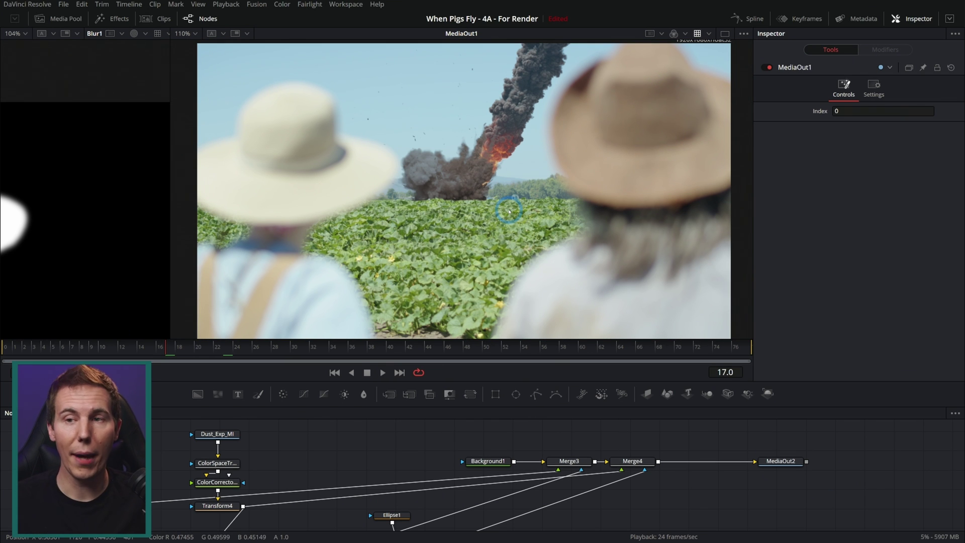
Step: Display MediaOut2's isolated smoke over transparency in viewer 2
left_click(770, 467)
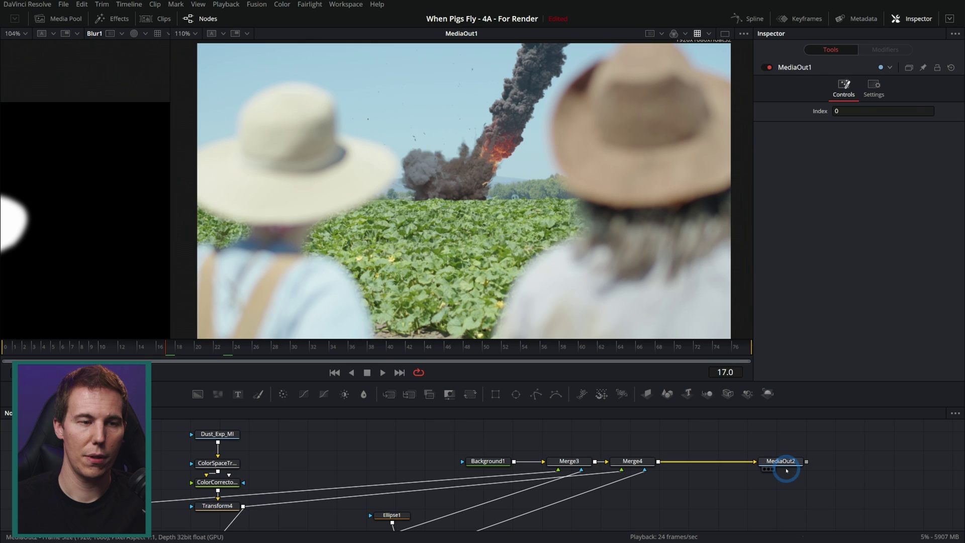
left_click(480, 461)
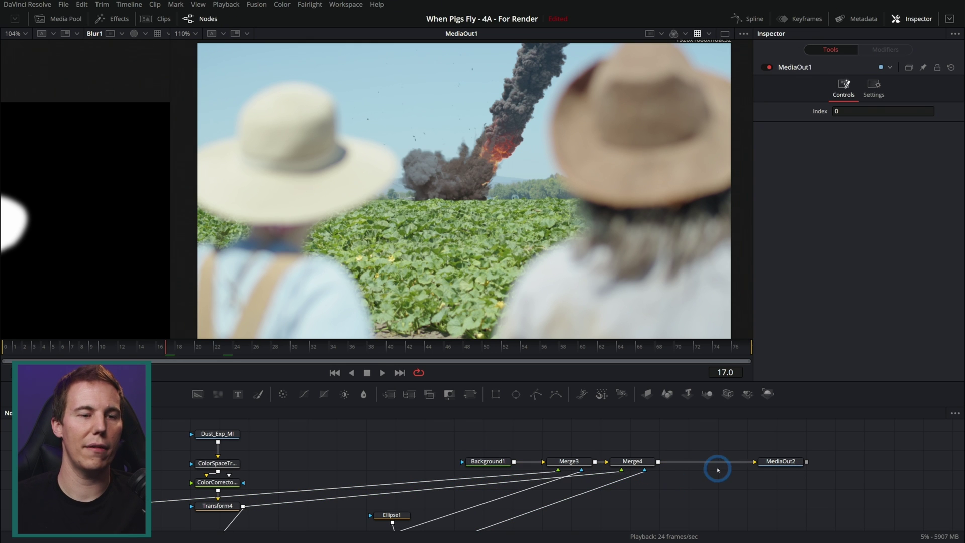
left_click(777, 464)
key("2")
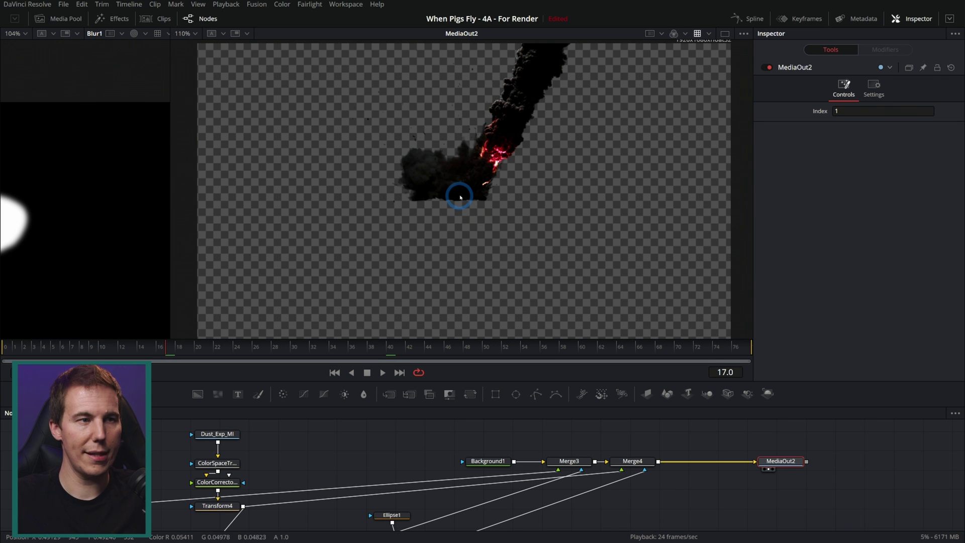
Step: View the smoke's alpha channel, scrub to frame 42, and switch back to colour channels
key("a")
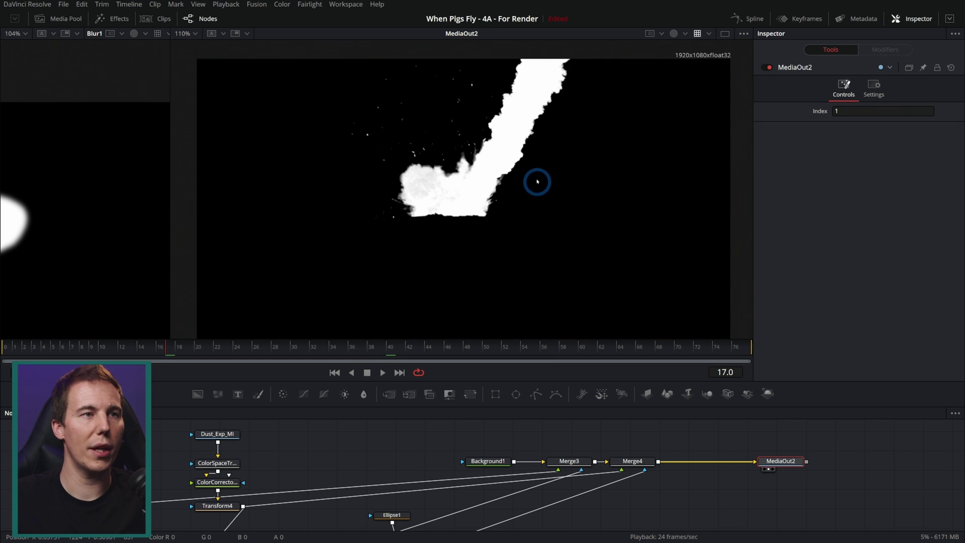
left_click_drag(463, 340, 408, 347)
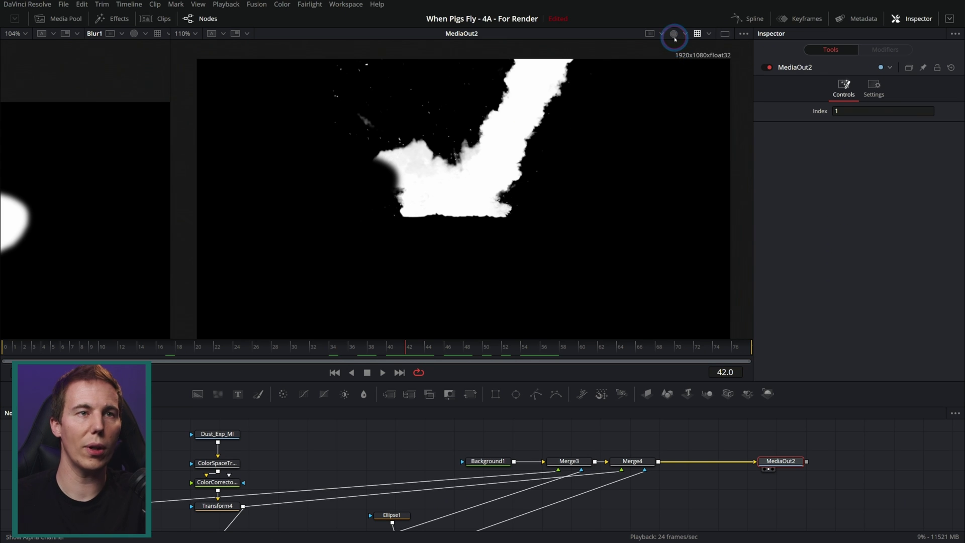
left_click(674, 37)
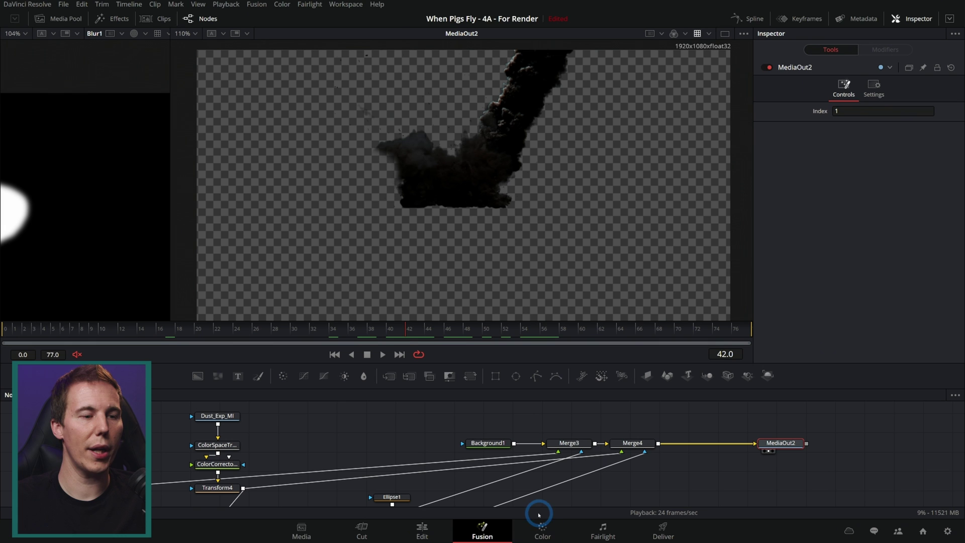
Step: On the Color page, add a source and wire MediaOut2's smoke matte into node 02's key input
left_click(542, 528)
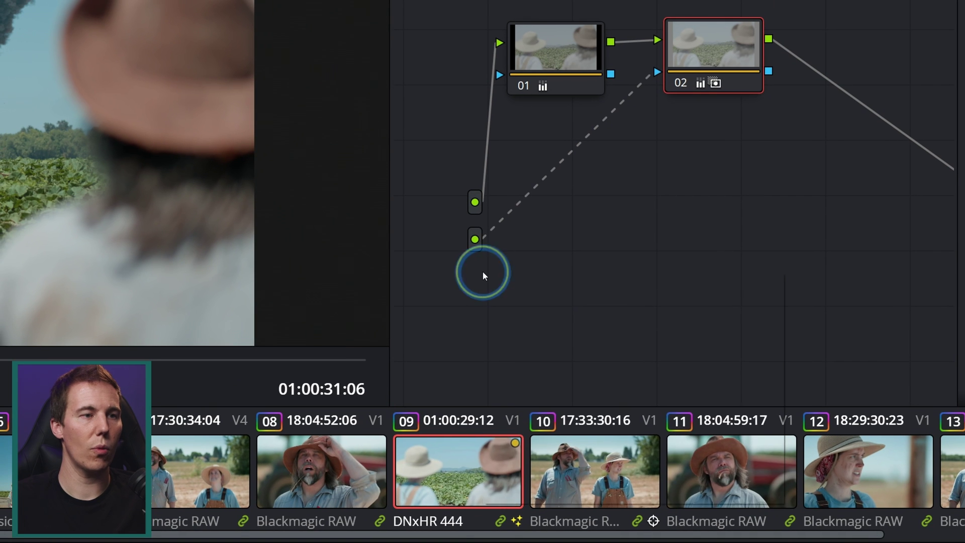
right_click(696, 167)
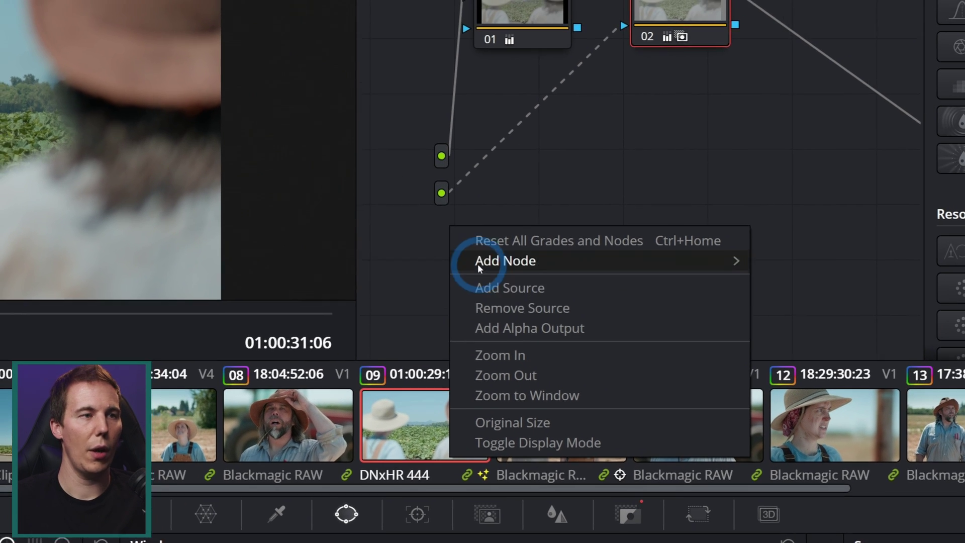
left_click(485, 277)
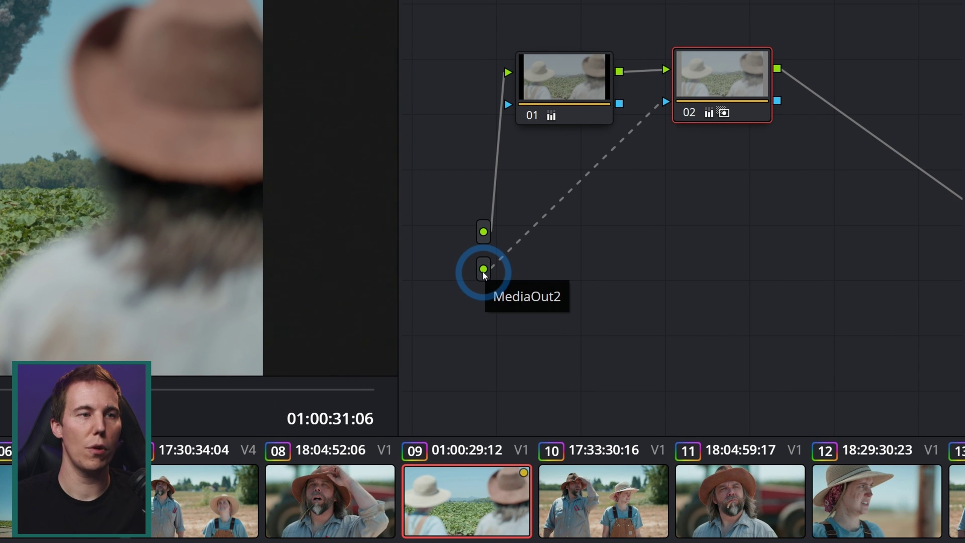
left_click_drag(484, 272, 660, 112)
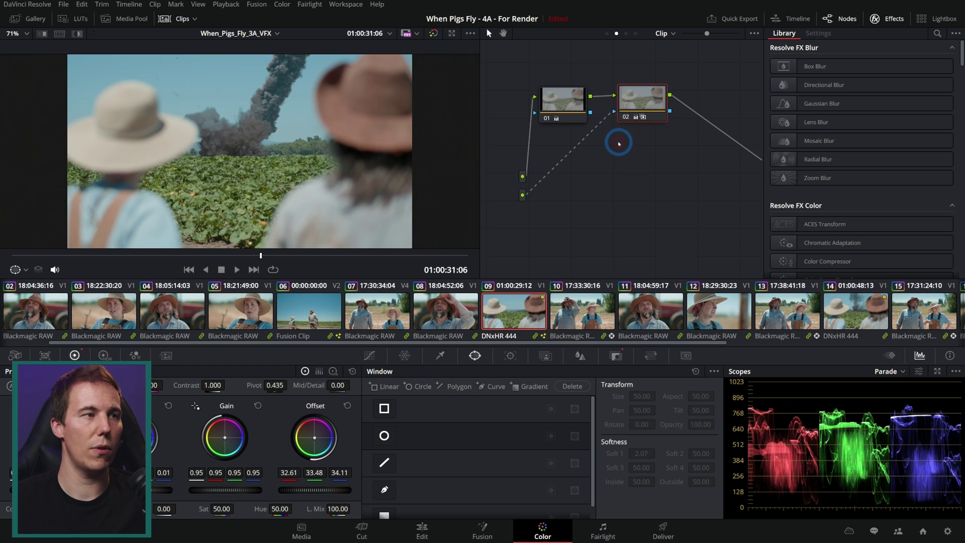
key("ctrl+equal")
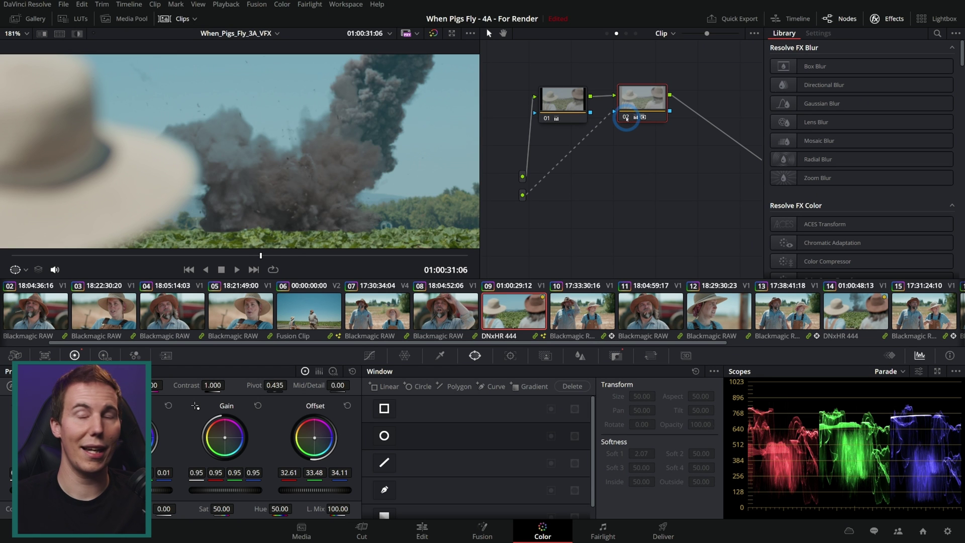
left_click(625, 359)
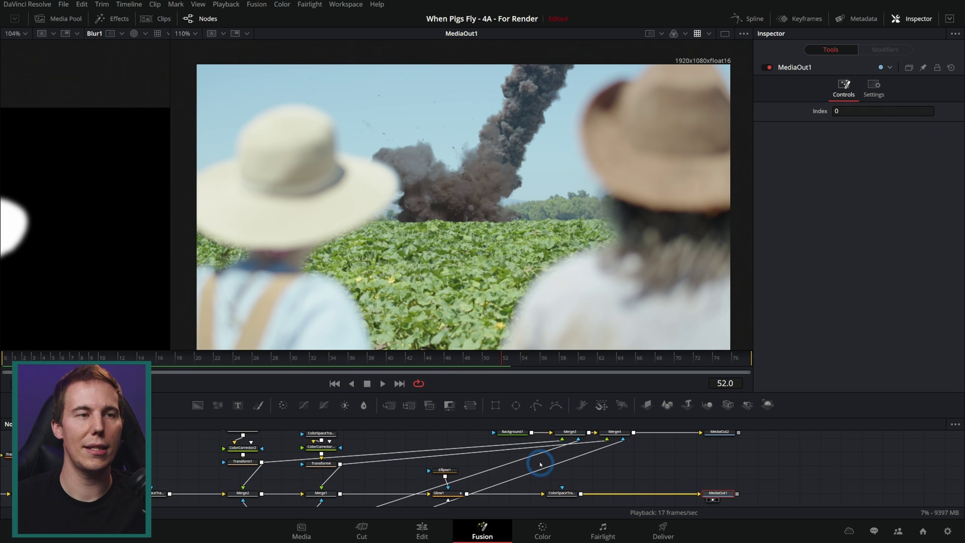
scroll(566, 479, "left", 4)
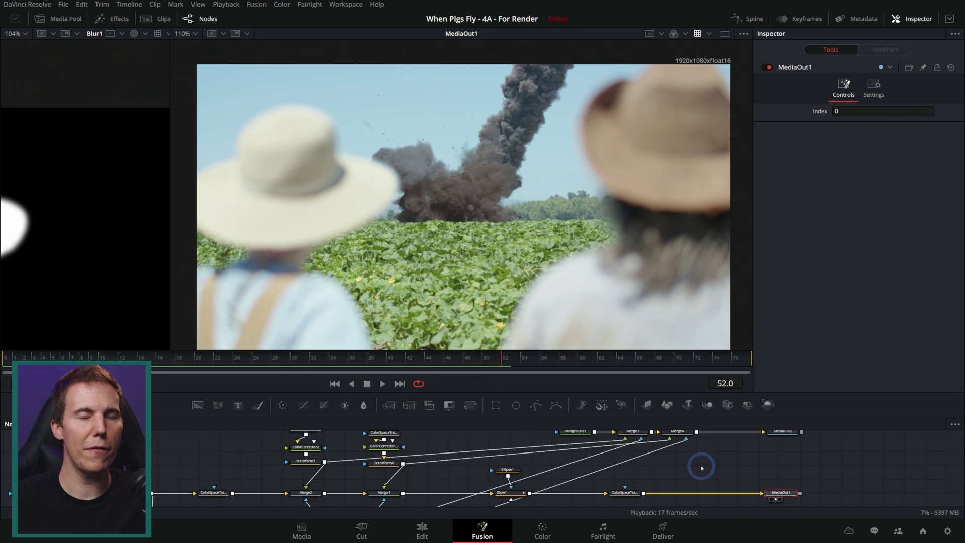
left_click(702, 468)
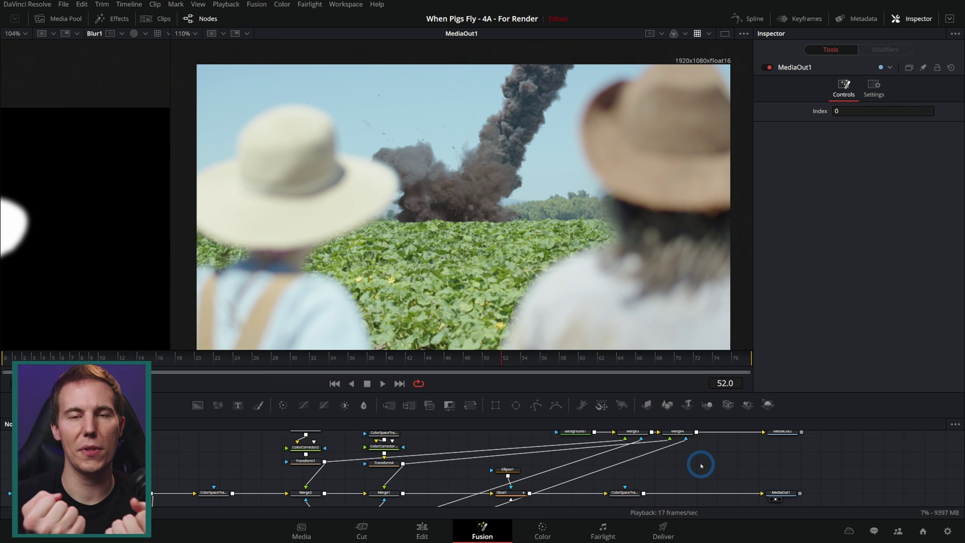